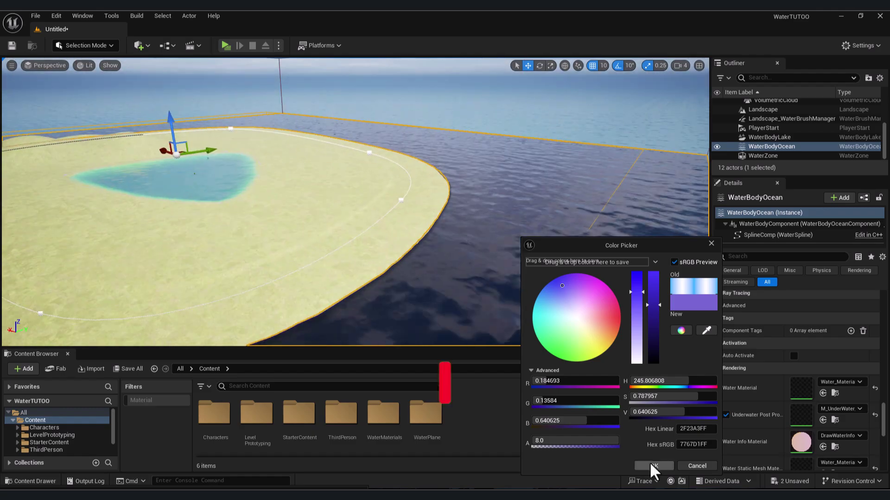
- Apply the violet-blue color with hex sRGB value 7767D1FF to the ocean water
click(653, 465)
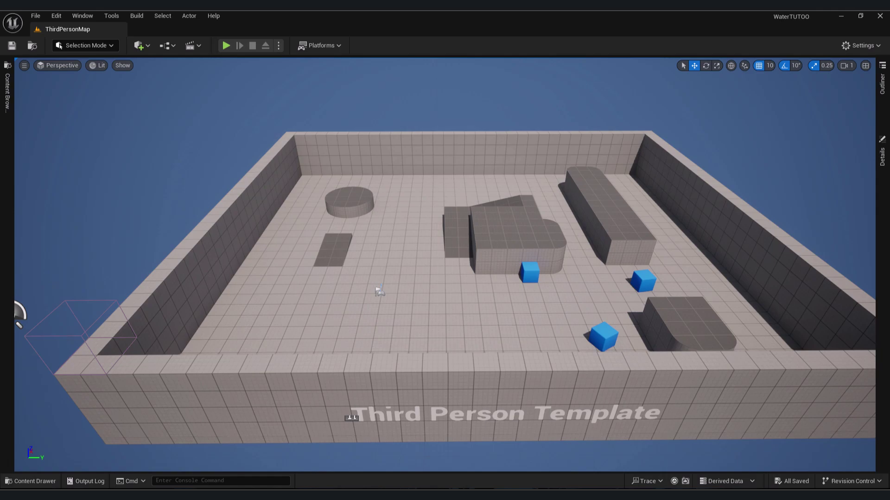
key(w)
mouse_move(422, 277)
right_down()
mouse_move(389, 277)
mouse_move(423, 277)
right_up()
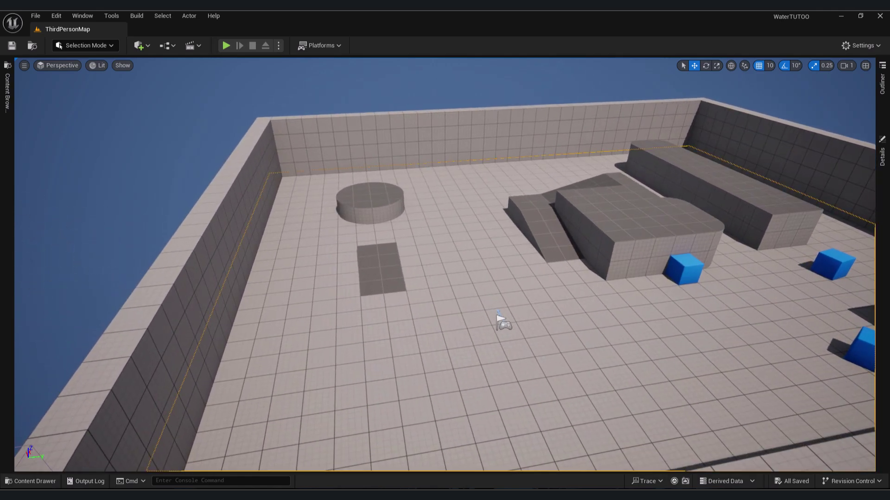
right_drag(324, 199, 361, 199)
key(w)
right_drag(381, 312, 475, 306)
key(w)
key(s)
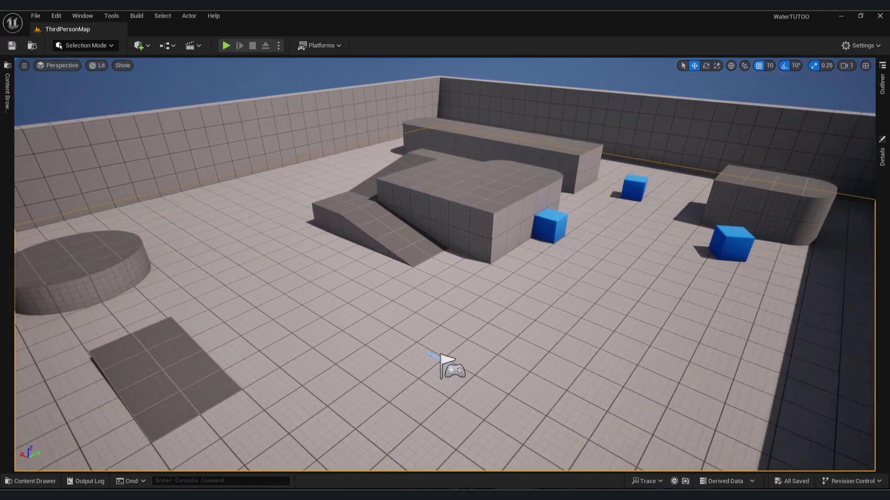
right_drag(568, 311, 567, 311)
- Search the Fab marketplace for "water" and limit the results to free assets
key(ctrl+space)
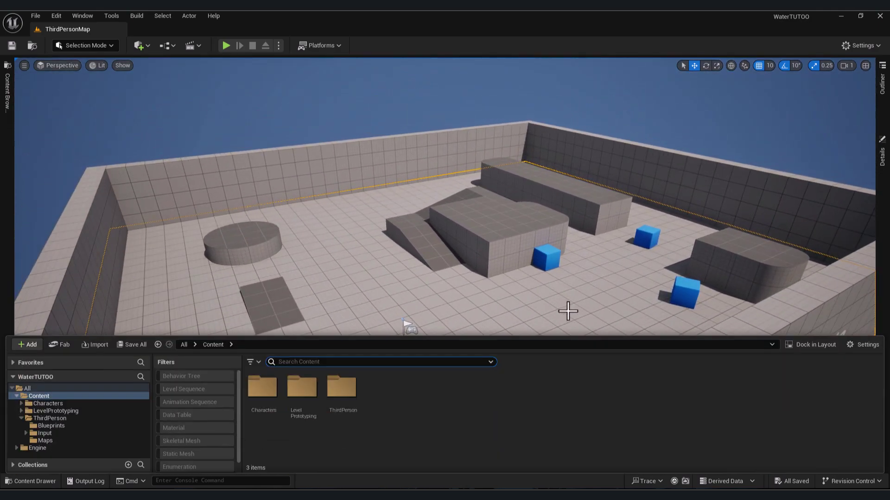
click(60, 345)
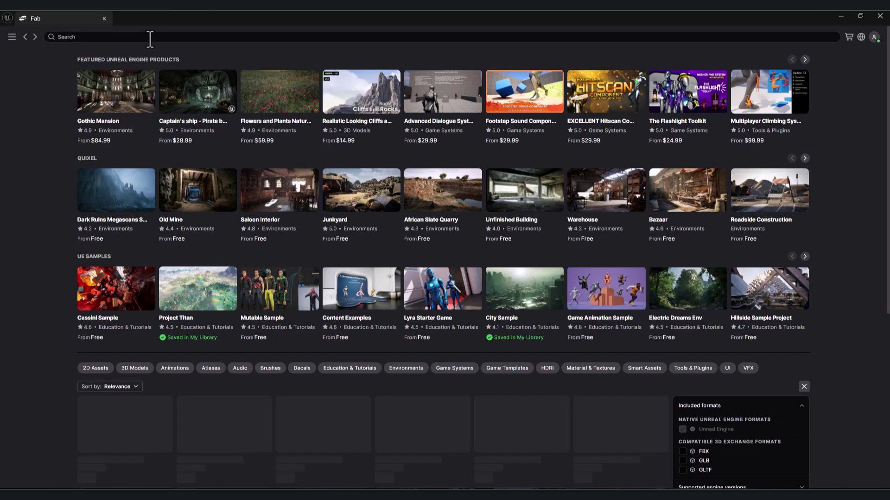
click(150, 37)
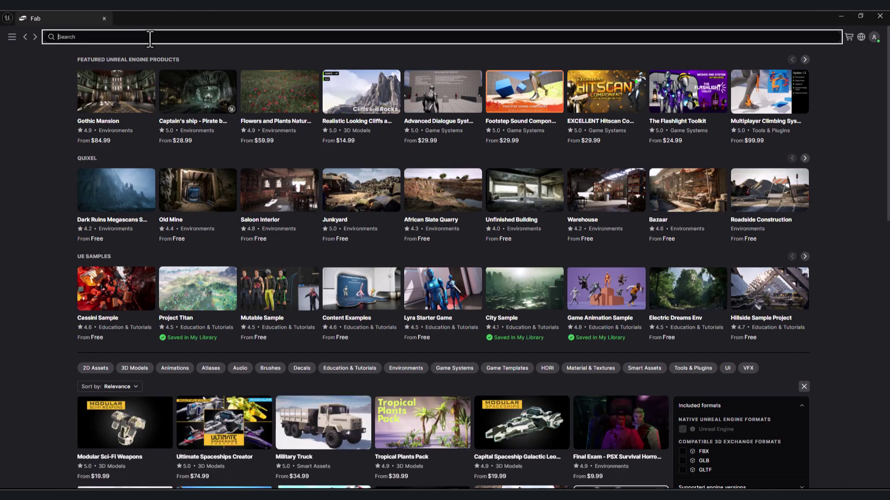
text(water)
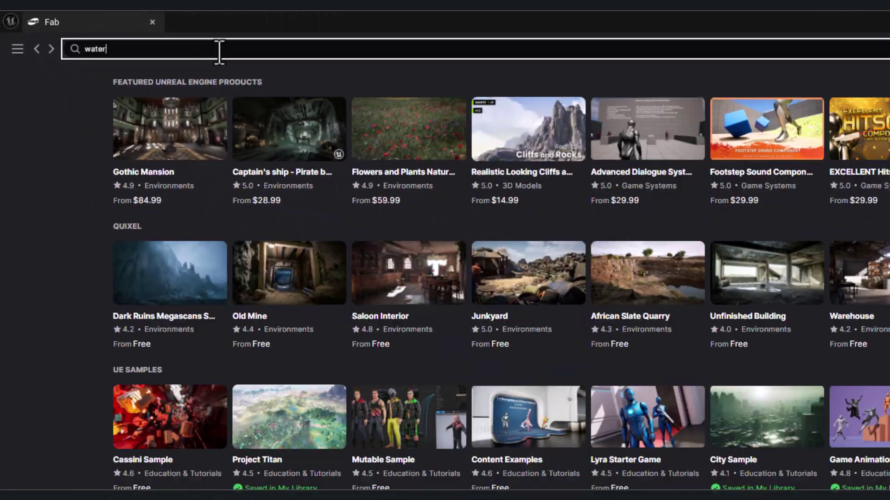
key(Return)
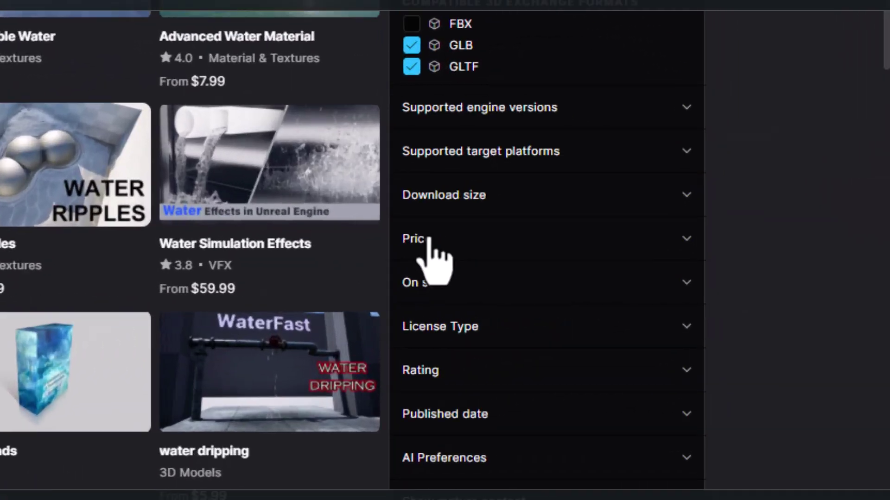
click(674, 278)
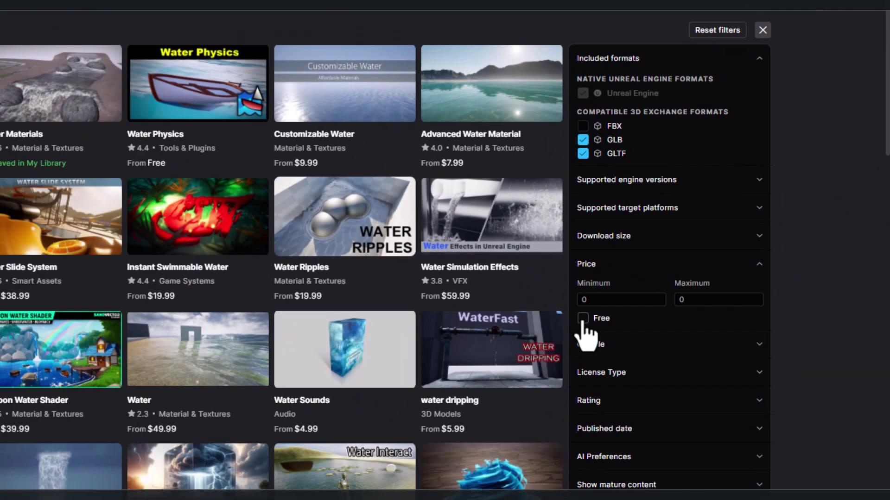
click(325, 327)
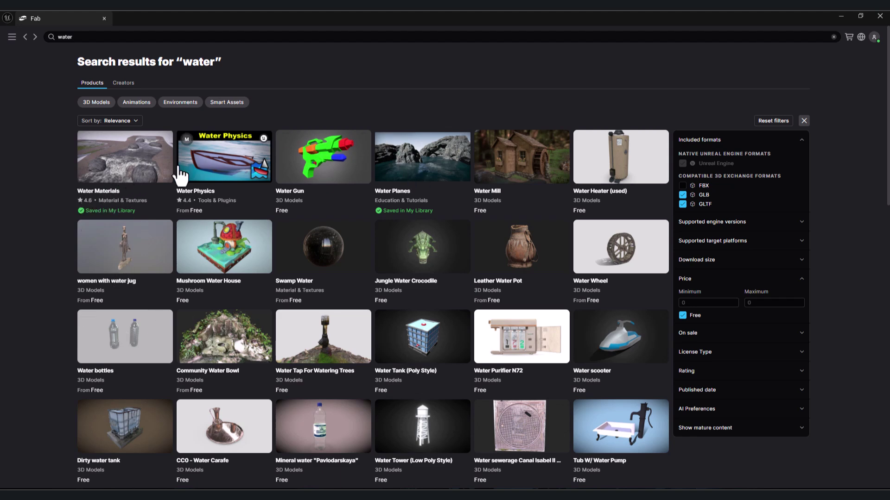
- Add the free Water Materials and Water Planes assets to the project, using version 4.6 for Water Planes
click(147, 183)
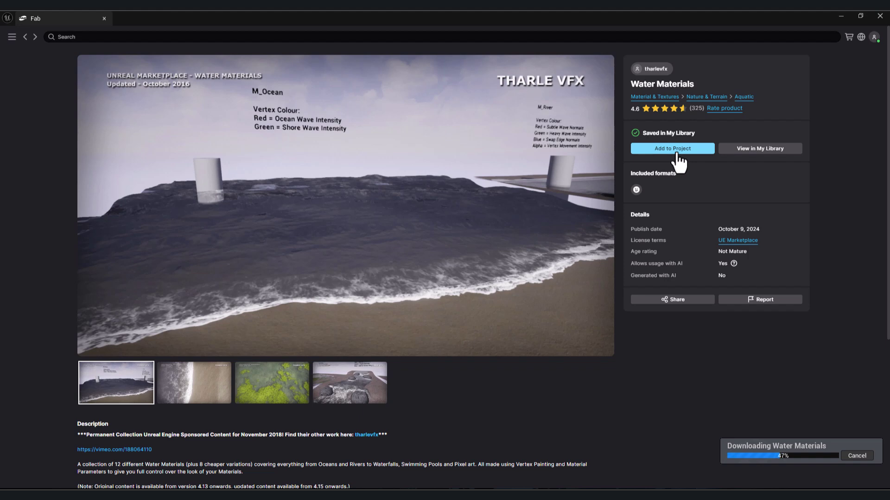
click(25, 37)
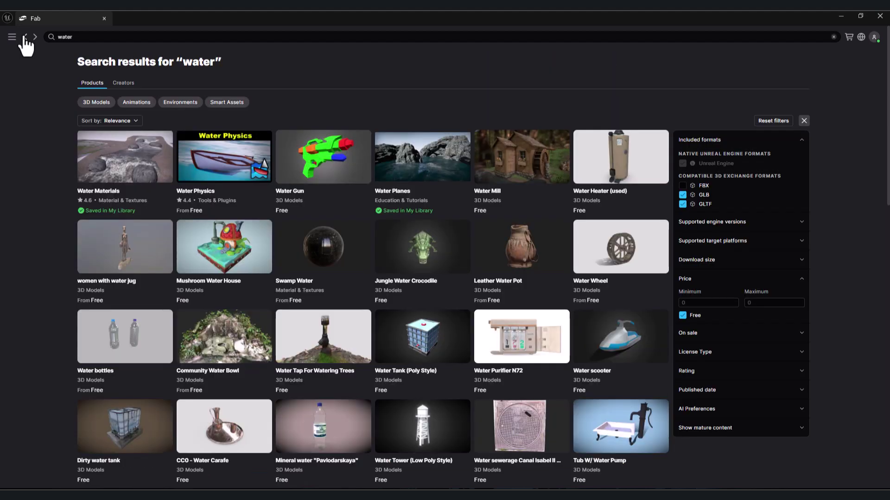
click(413, 177)
click(691, 149)
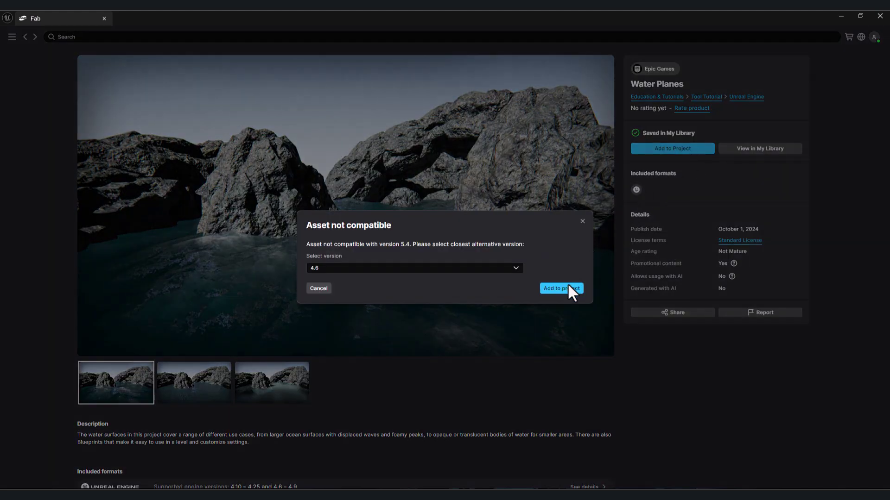
click(570, 288)
click(880, 17)
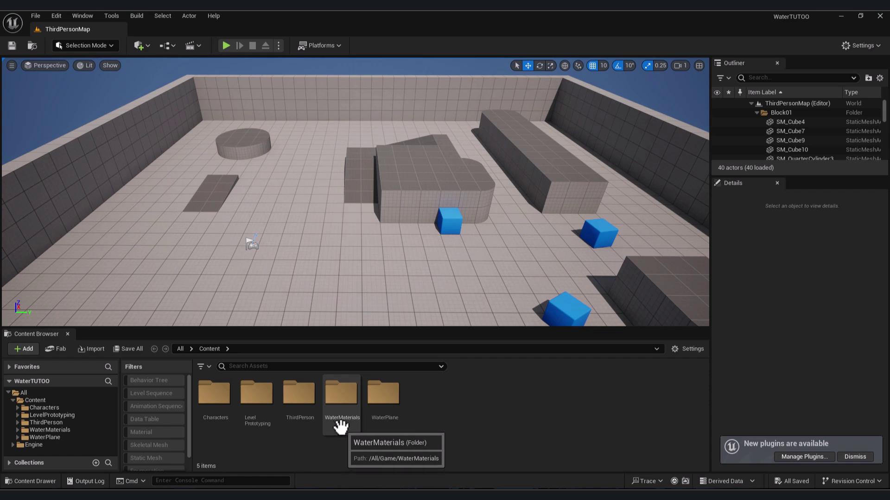
- Reset the asset filters in the WaterMaterials folder and list only its materials in an enlarged content browser
click(391, 421)
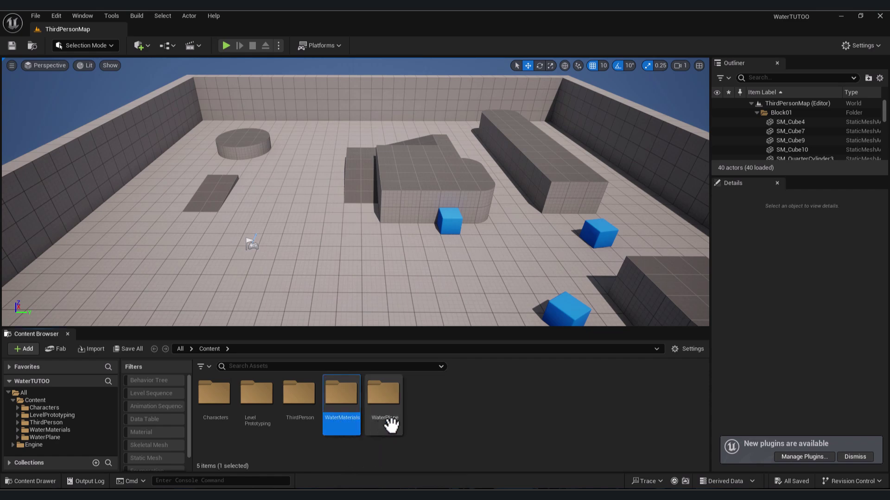
double_click(345, 419)
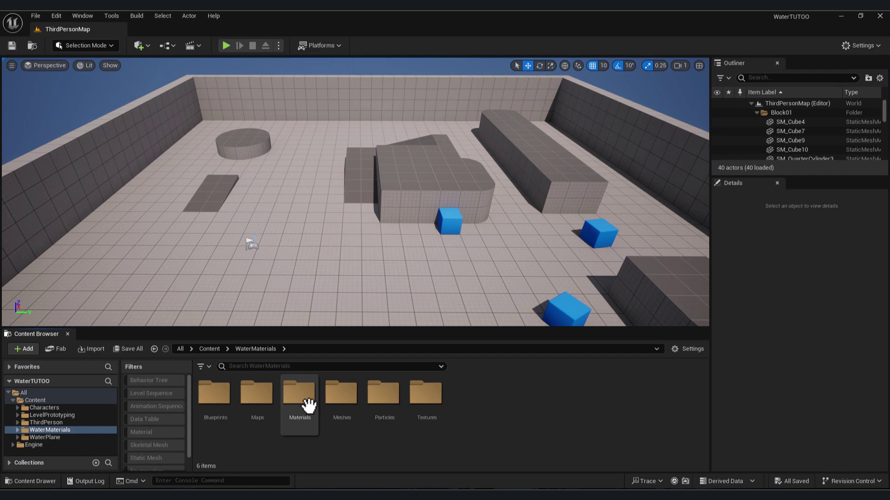
click(206, 366)
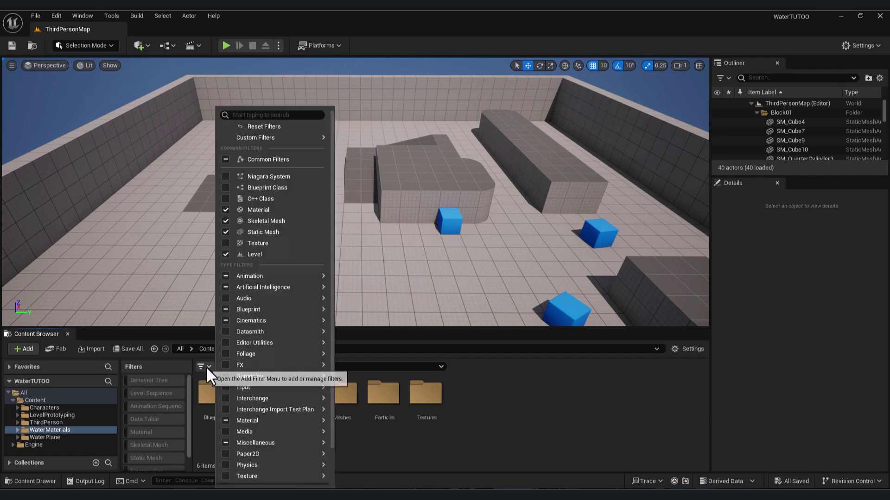
click(265, 126)
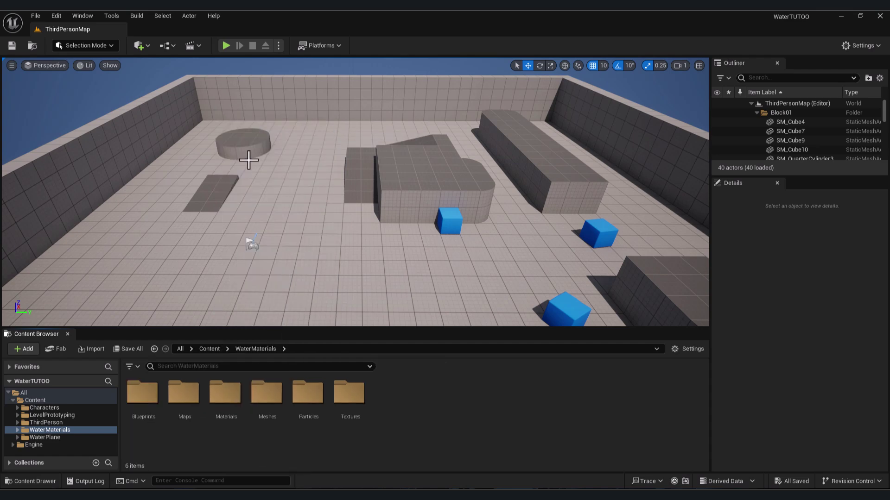
click(133, 366)
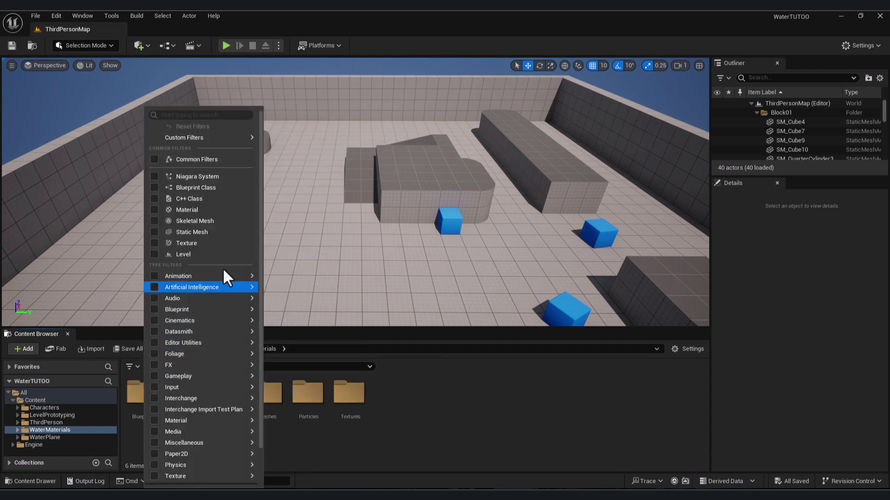
click(187, 209)
drag(417, 328, 422, 267)
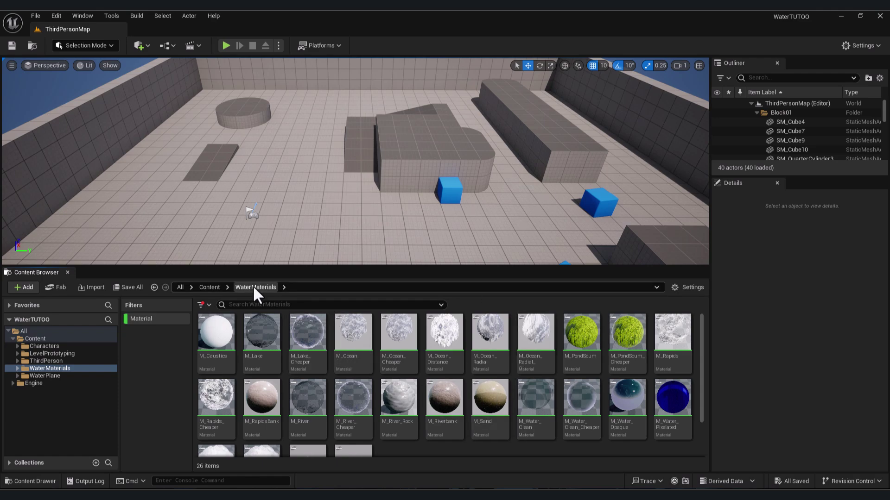
- Try the M_Water_Opaque and M_Water_Clean_Cheaper materials on the level's floor
right_drag(354, 230, 322, 239)
drag(621, 391, 401, 218)
key(w)
right_drag(401, 218, 477, 199)
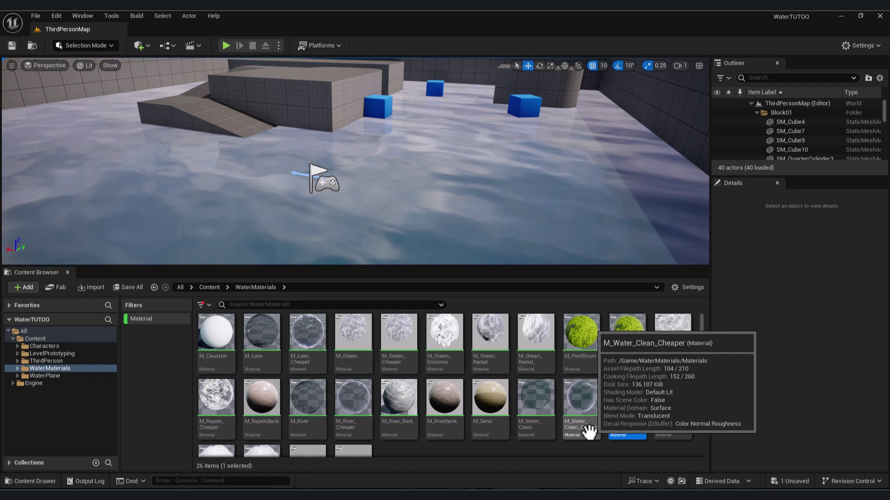
drag(577, 422, 462, 193)
right_drag(462, 192, 459, 195)
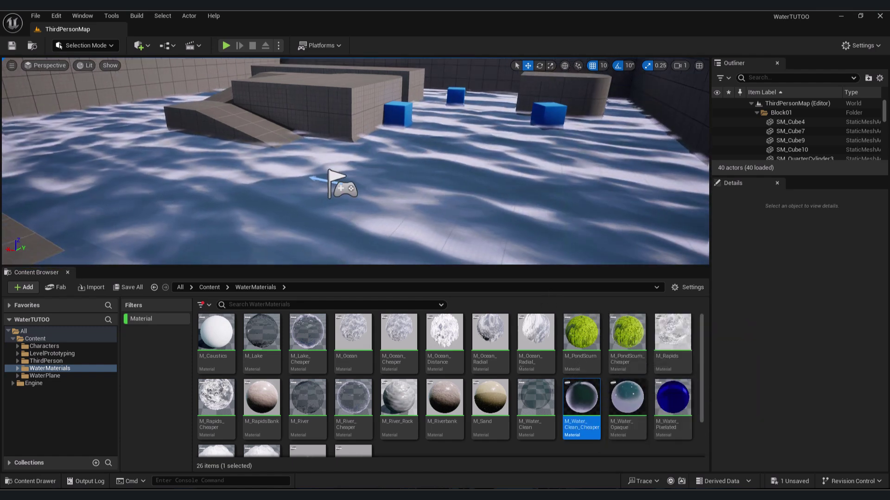
- Try the M_Lake and M_River materials on the floor, then put M_Water_Opaque back on it
drag(273, 332, 420, 216)
right_drag(421, 217, 421, 217)
drag(302, 410, 377, 196)
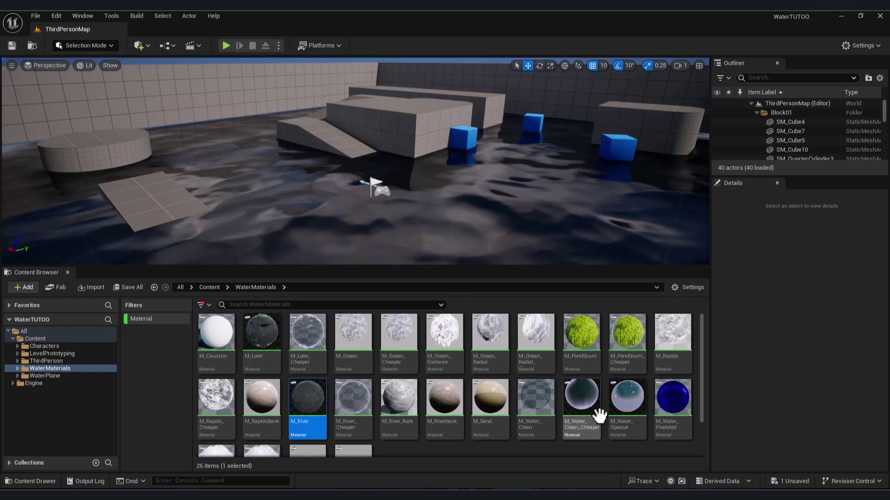
drag(626, 398, 516, 227)
drag(378, 224, 379, 225)
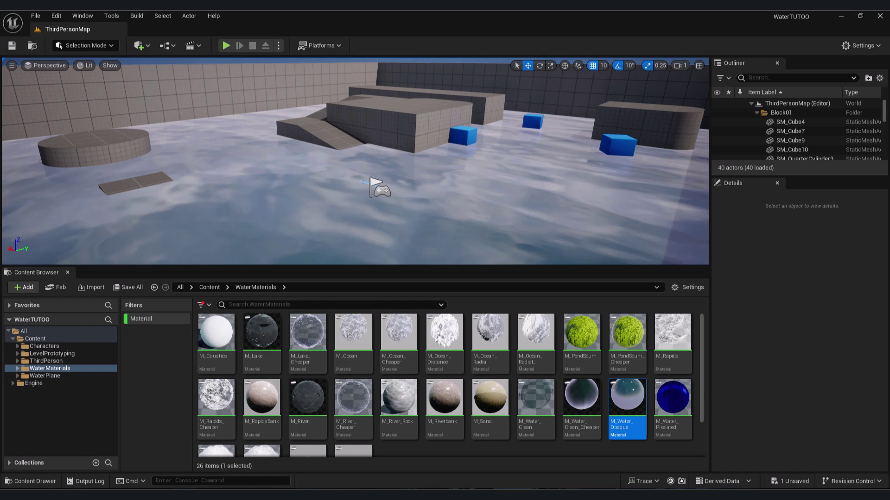
- Filter the WaterPlane folder to materials and apply M_LakeWater_01 to the level's floor
click(155, 321)
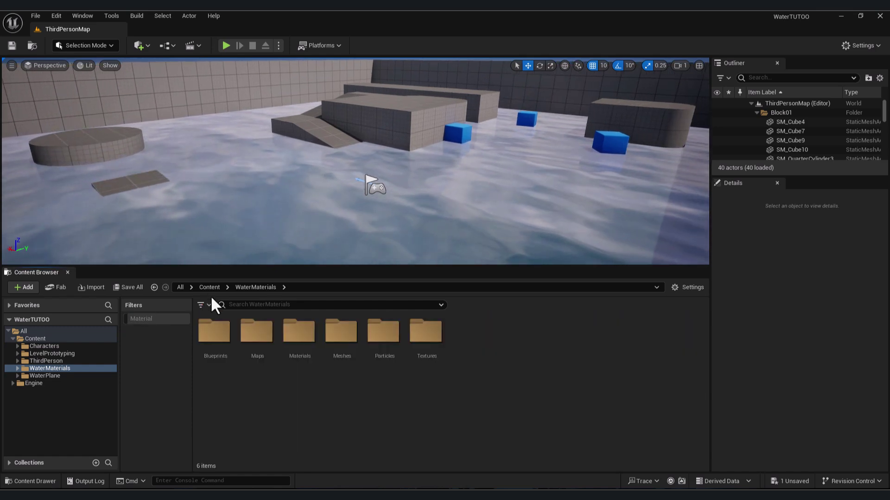
click(207, 288)
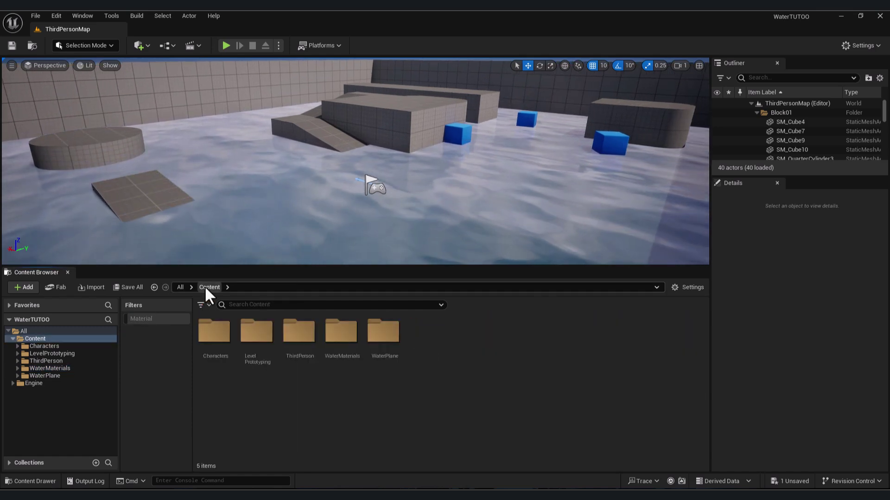
double_click(384, 352)
click(158, 318)
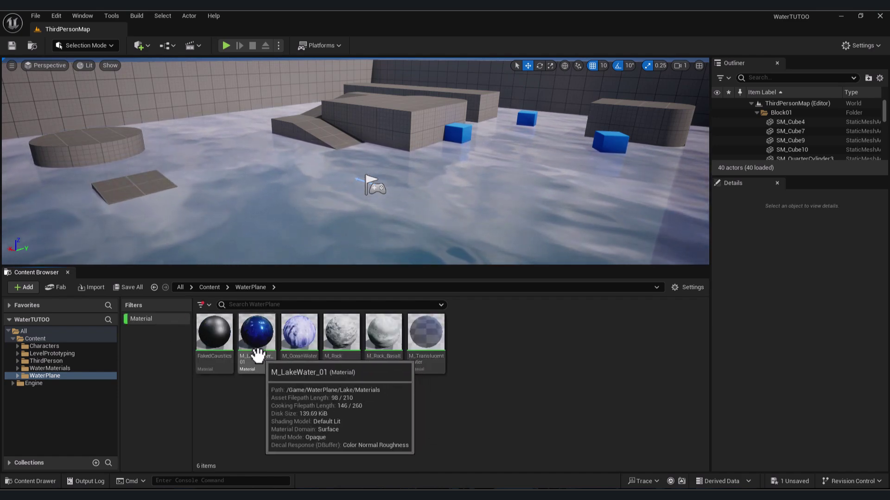
click(265, 359)
drag(313, 318, 384, 209)
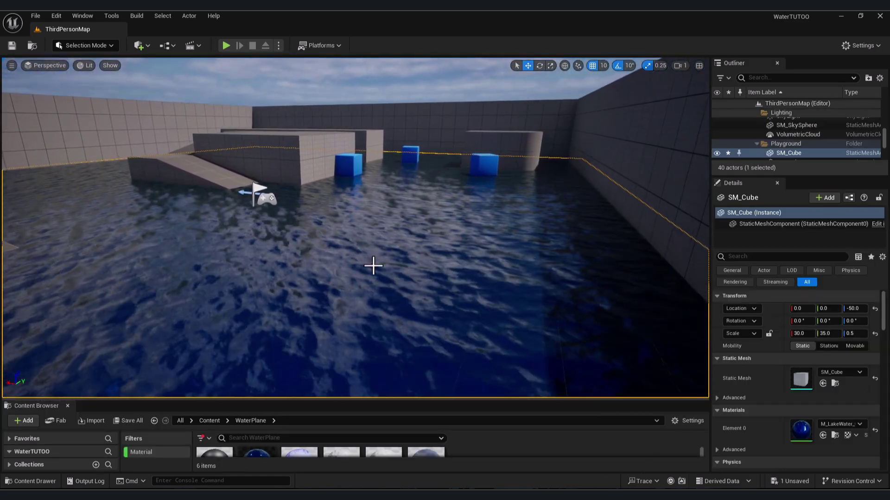
- Play-test the level by running the character across the water-covered floor, and stop the session
click(226, 46)
key(w)
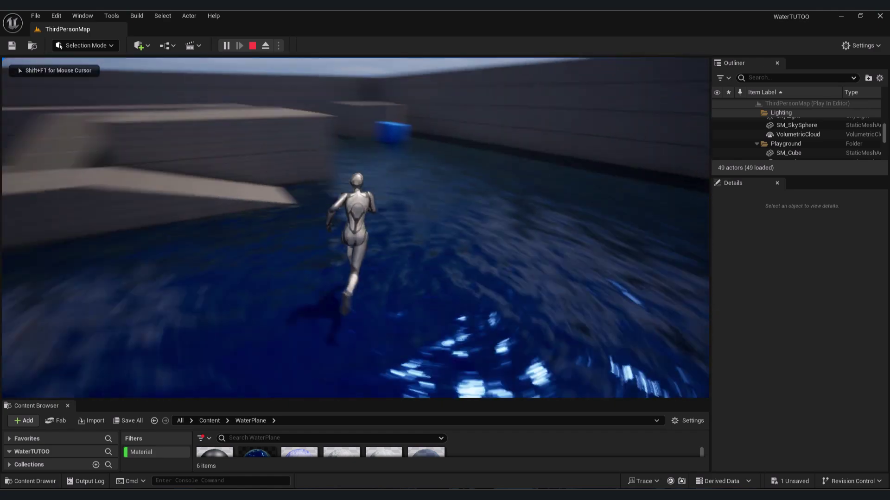
key(Escape)
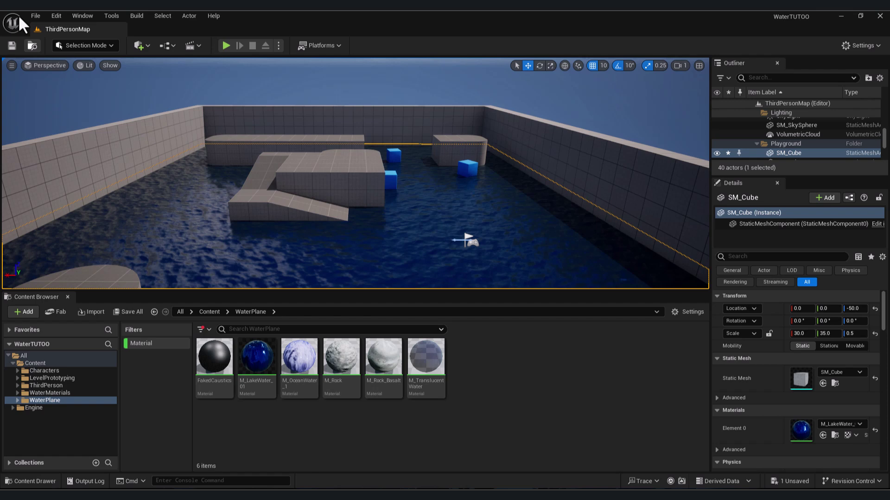
- Create a new level from the Basic template without saving the changes to SM_Cube
click(36, 15)
click(57, 51)
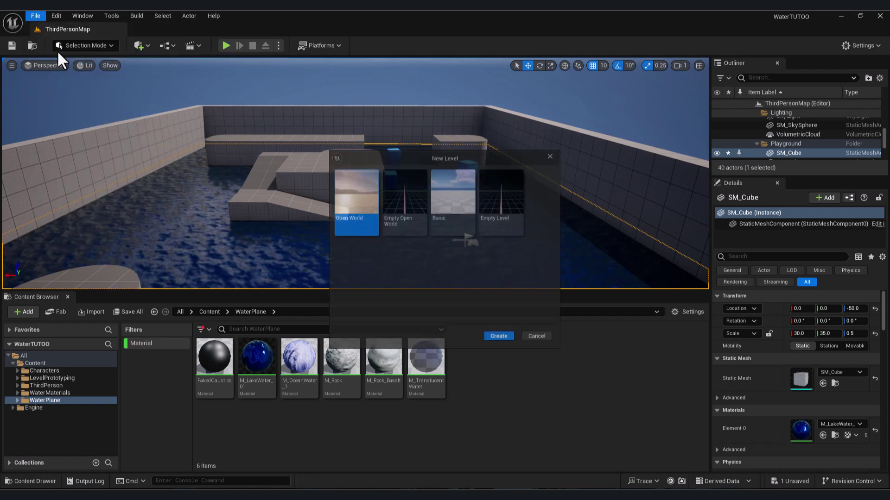
click(505, 342)
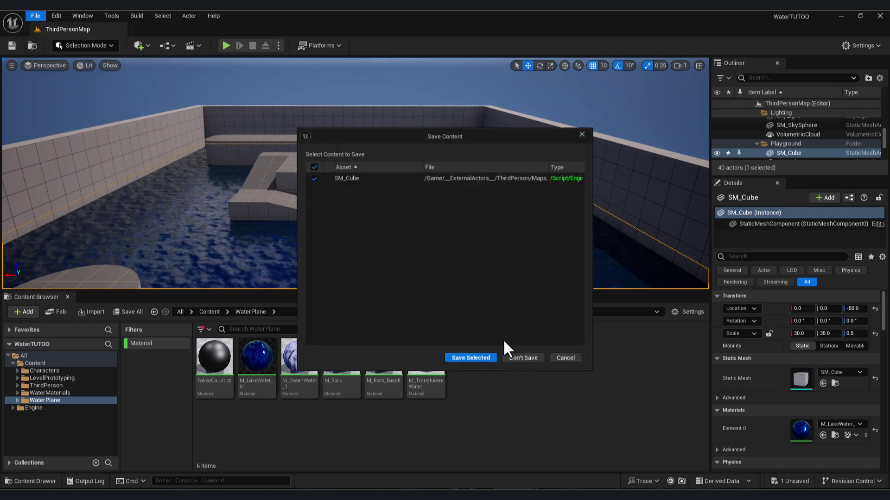
click(520, 356)
- Enable the experimental Water and Water Extras plugins and restart the editor
click(56, 15)
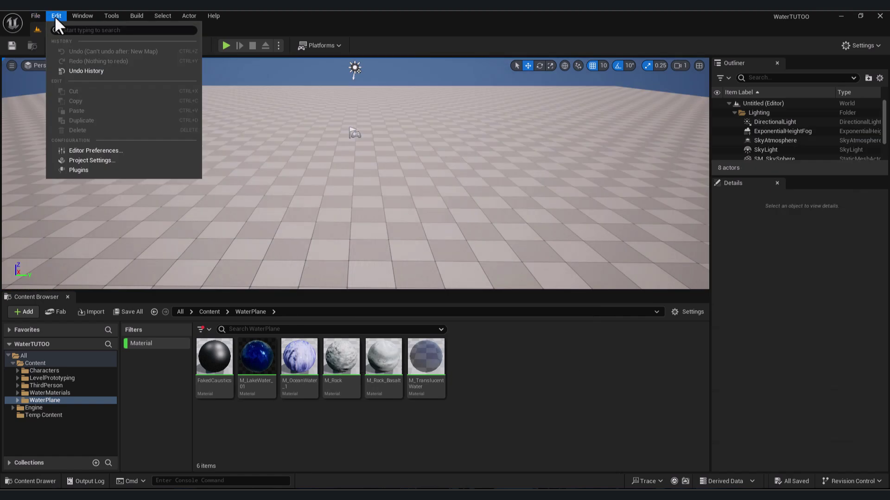
click(84, 170)
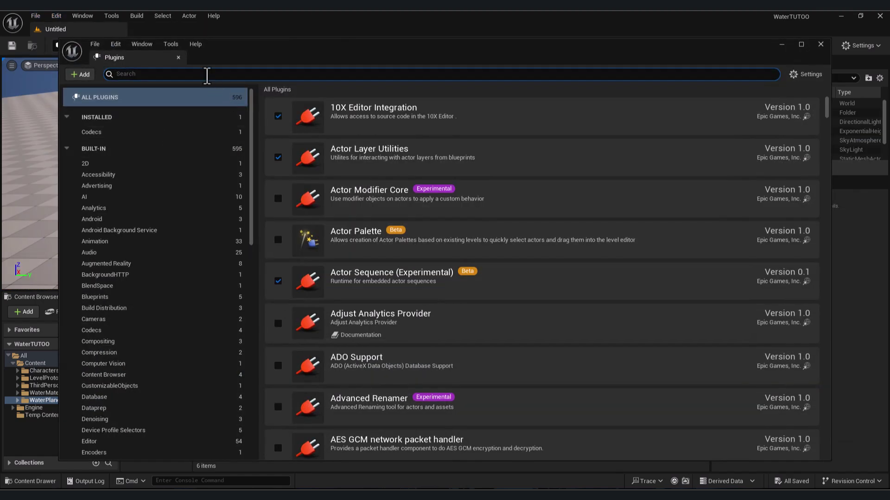
text(water)
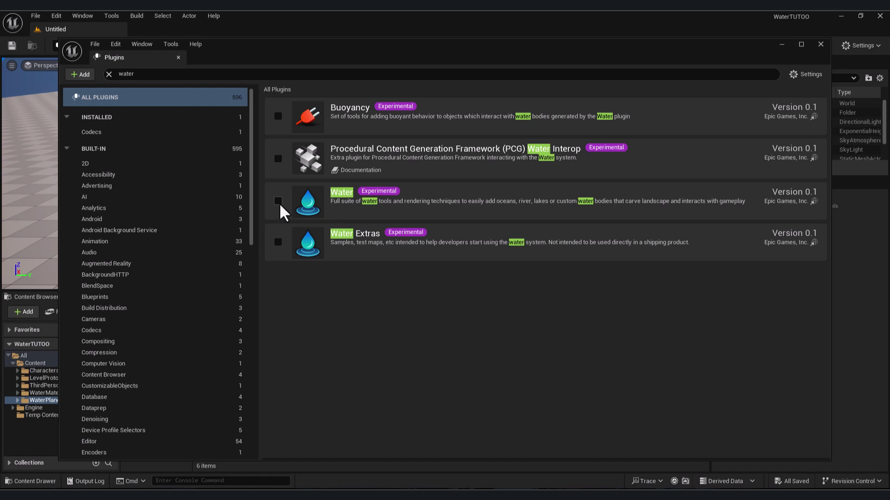
click(278, 200)
click(511, 275)
click(278, 242)
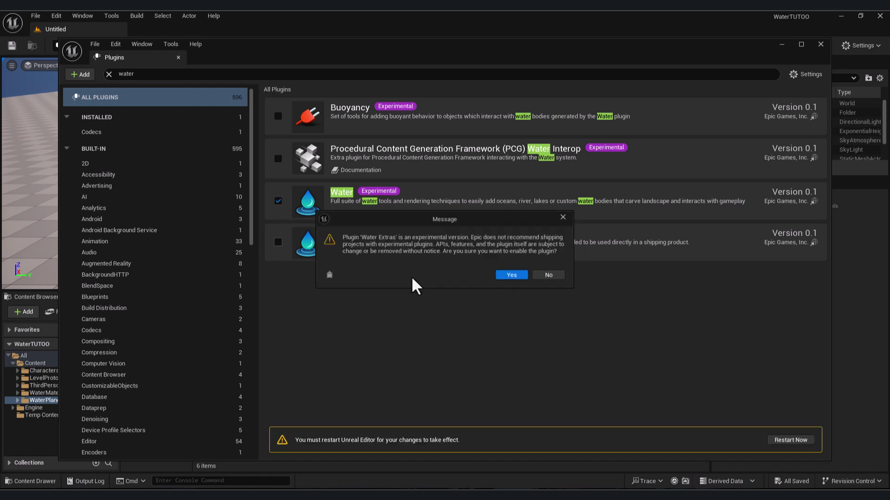
click(509, 275)
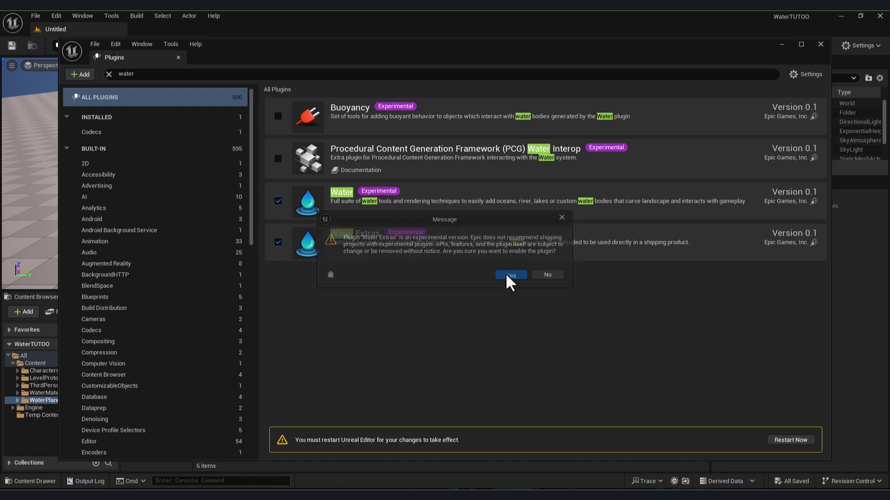
click(793, 442)
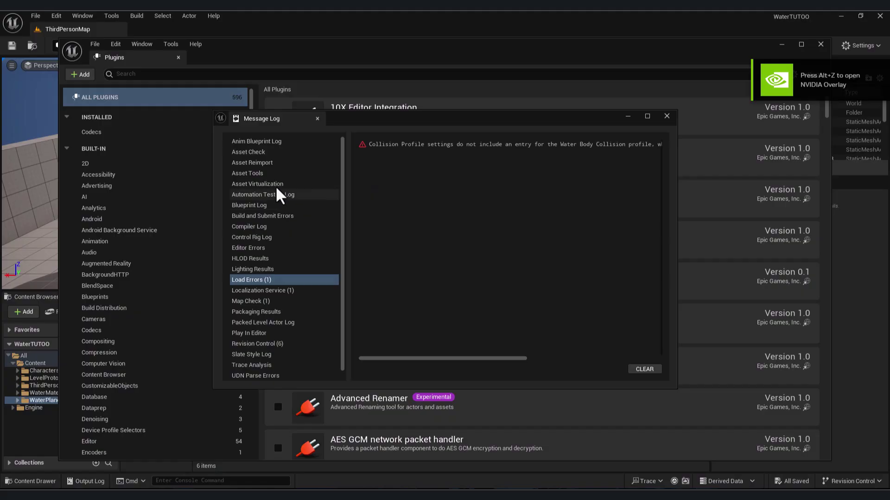
- Clear the load errors from the Message Log and close both the log and the Plugins window
click(645, 371)
click(666, 116)
click(820, 44)
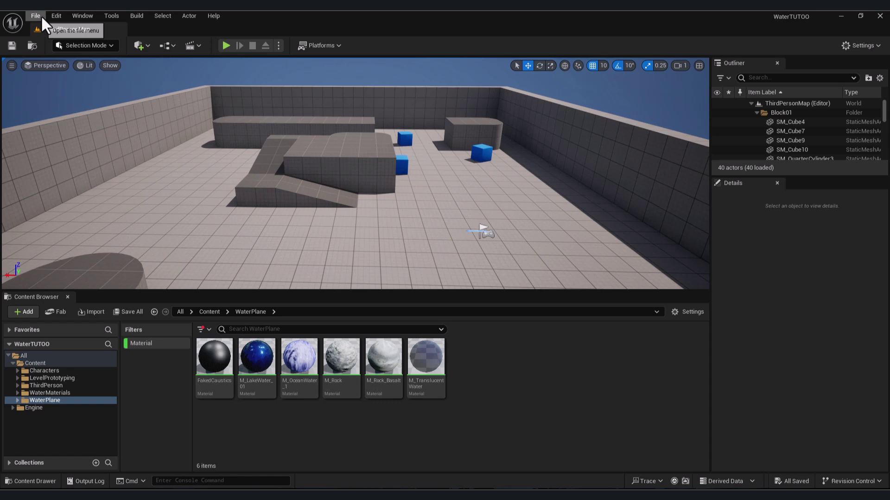
- Create a new level from the Basic template and delete its Floor actor
click(41, 15)
click(51, 48)
click(463, 203)
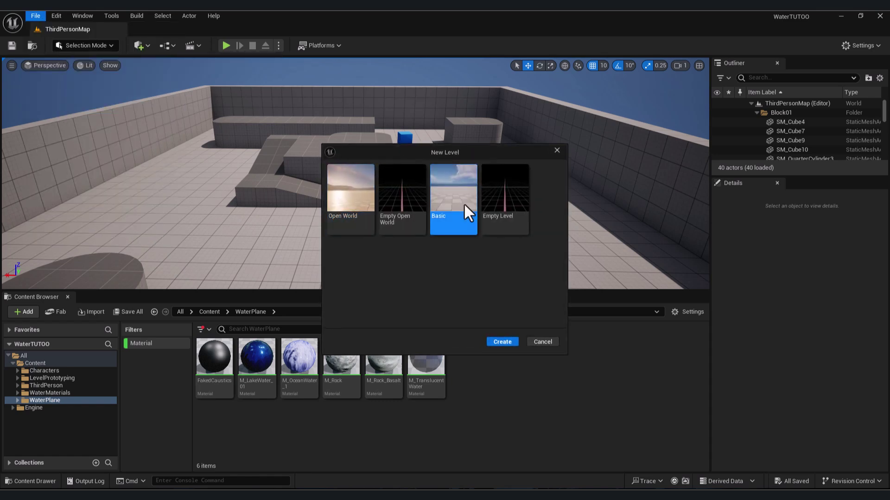
click(502, 341)
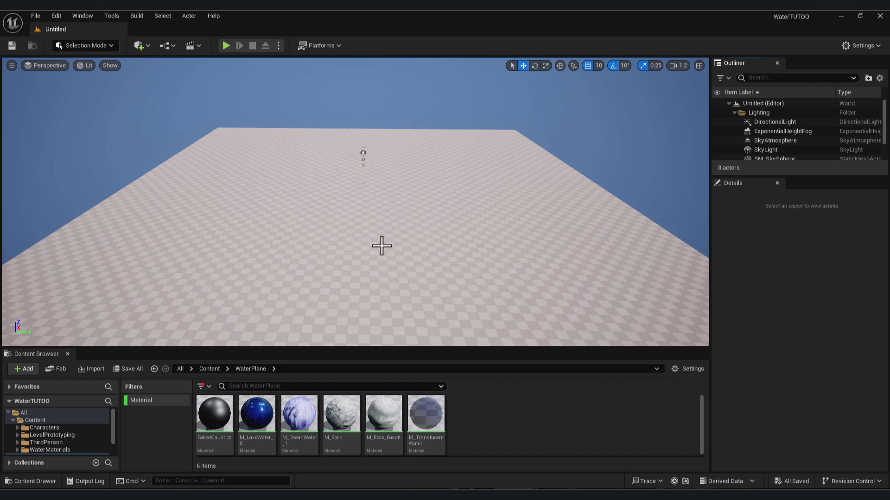
click(381, 246)
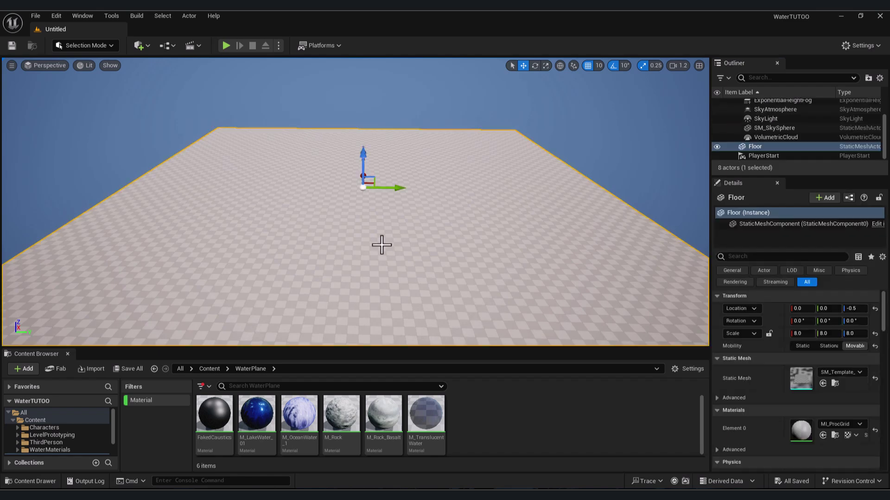
key(Delete)
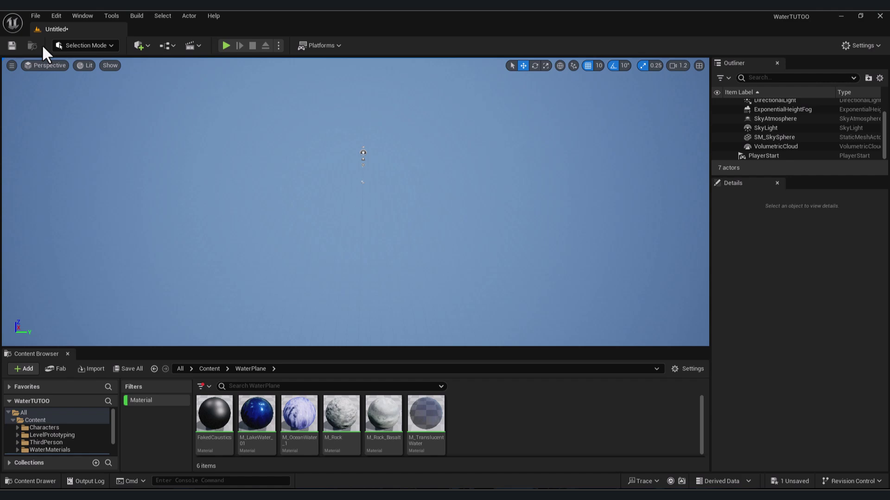
- Create a new landscape with the default settings and return to Selection mode
click(76, 46)
click(115, 74)
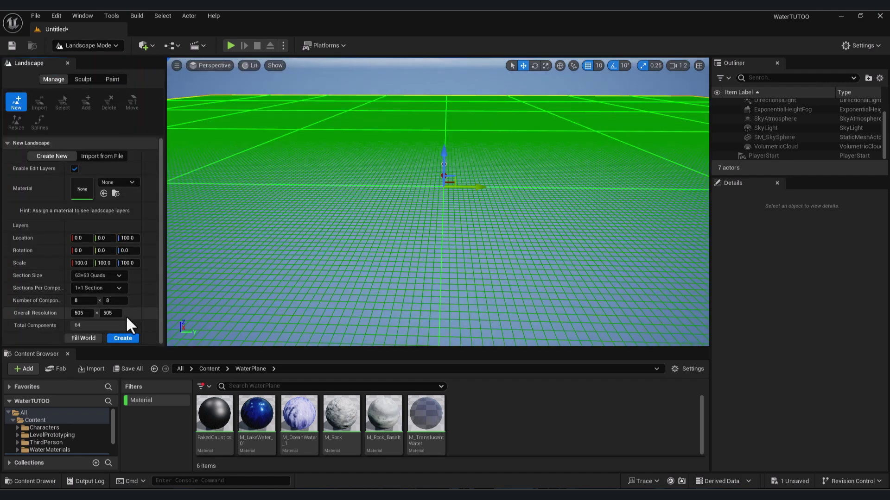
click(123, 338)
mouse_move(368, 238)
right_down()
mouse_move(435, 119)
mouse_move(417, 162)
mouse_move(403, 175)
mouse_move(417, 139)
mouse_move(394, 167)
right_up()
key(s)
click(89, 46)
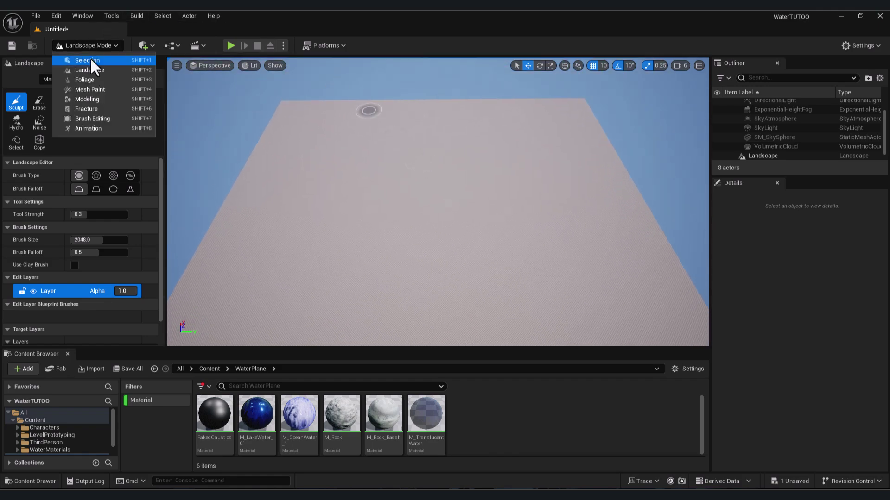
click(90, 57)
- Place a Water Body Ocean actor in the middle of the landscape
click(141, 46)
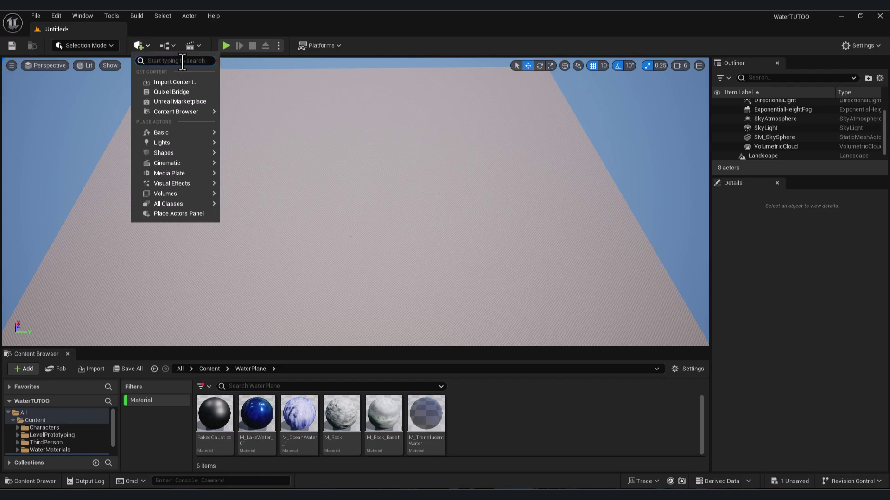
text(water)
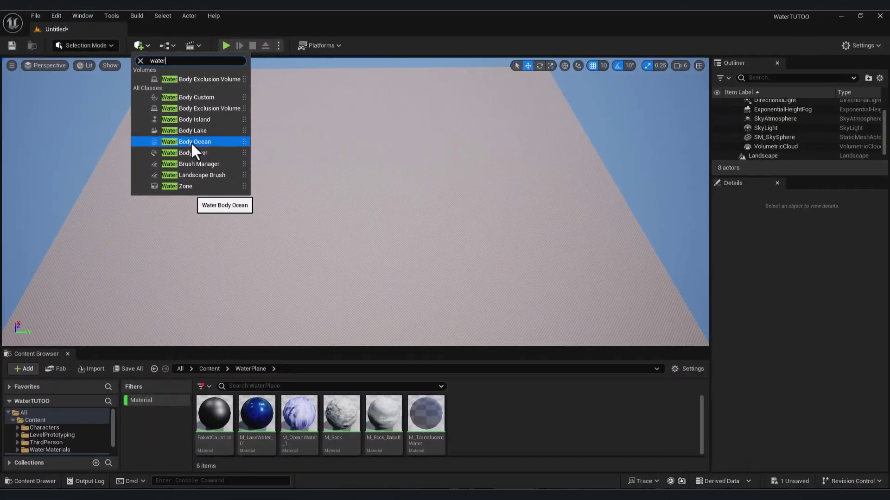
drag(436, 310, 321, 172)
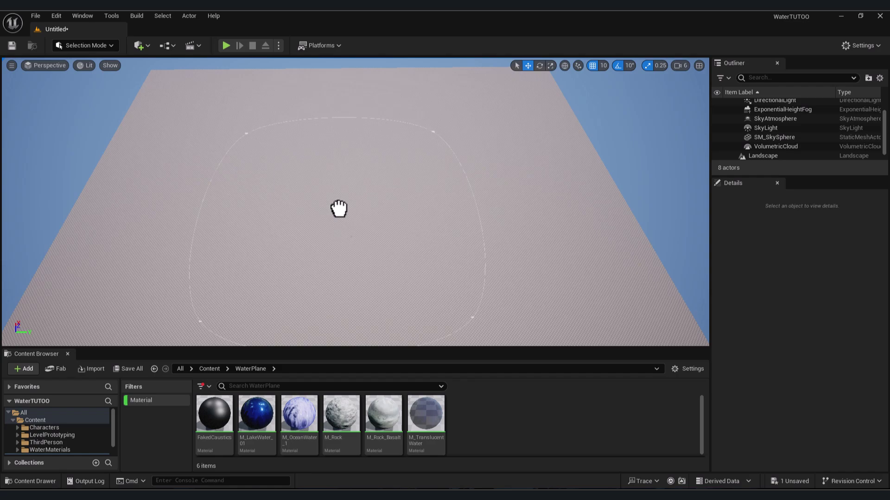
drag(339, 209, 341, 205)
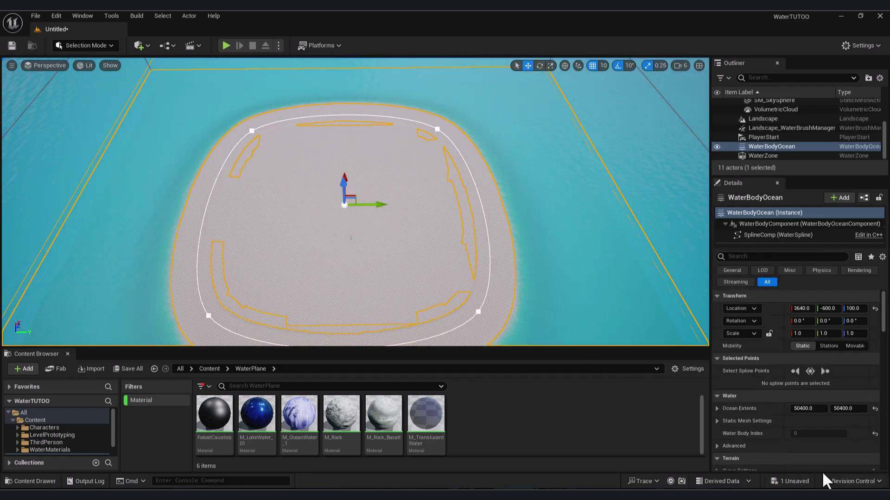
- Extend the island by moving one corner point of the ocean spline outward to about -16580 in X
right_drag(435, 248, 463, 204)
scroll(422, 213, down, 3)
right_drag(352, 209, 447, 238)
scroll(430, 231, up, 4)
right_drag(411, 280, 427, 293)
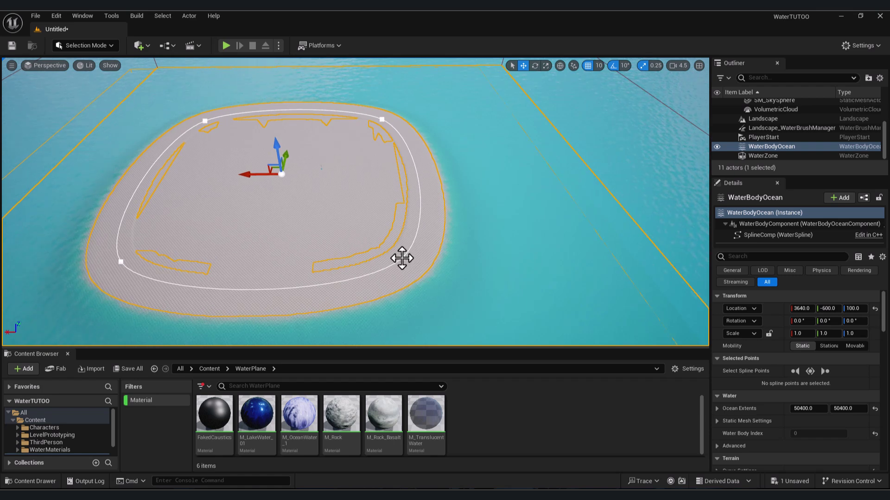
click(401, 258)
drag(373, 256, 459, 256)
- Add a spline point on the ocean spline midway along the edge leading to the extended corner
right_drag(438, 160, 433, 190)
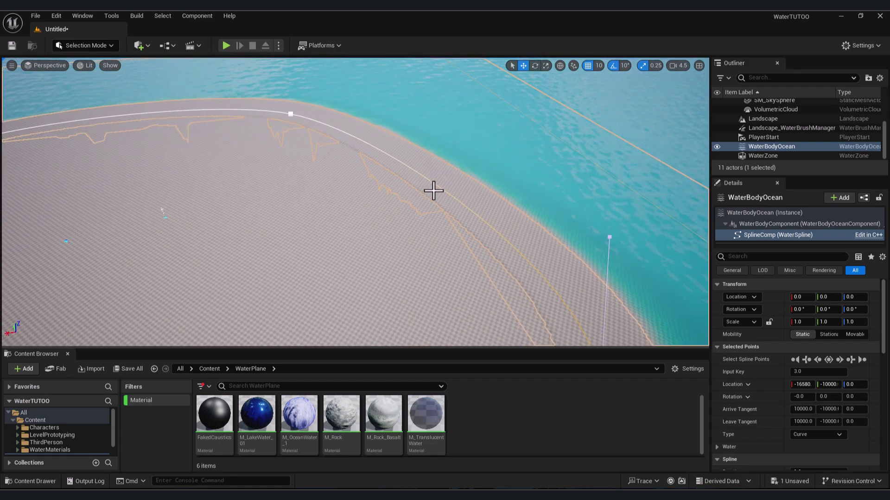
right_click(436, 189)
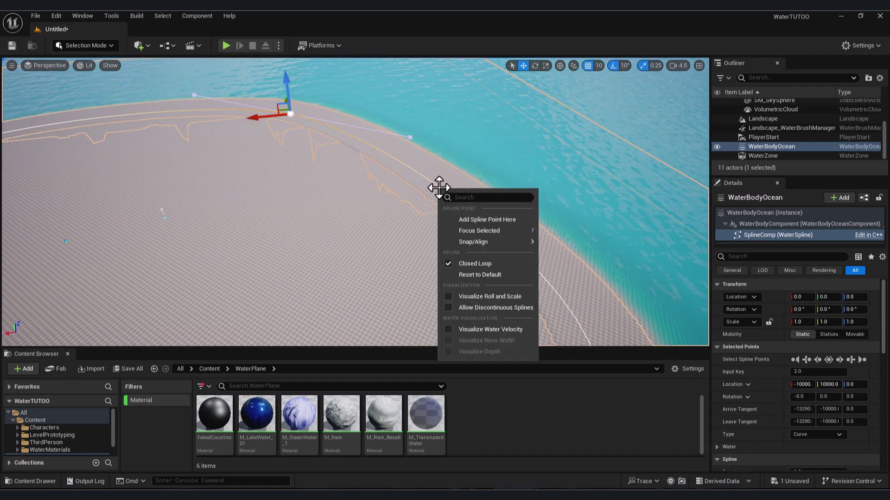
click(474, 221)
right_drag(474, 221, 445, 223)
click(86, 47)
click(95, 65)
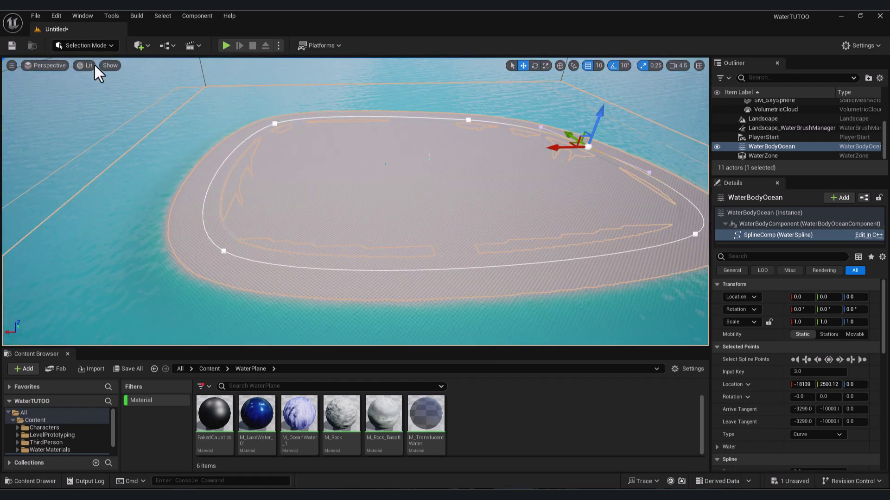
- Search the project content for grass and assign M_Ground_Grass as the landscape's Landscape Material
click(175, 399)
click(258, 386)
text(grass)
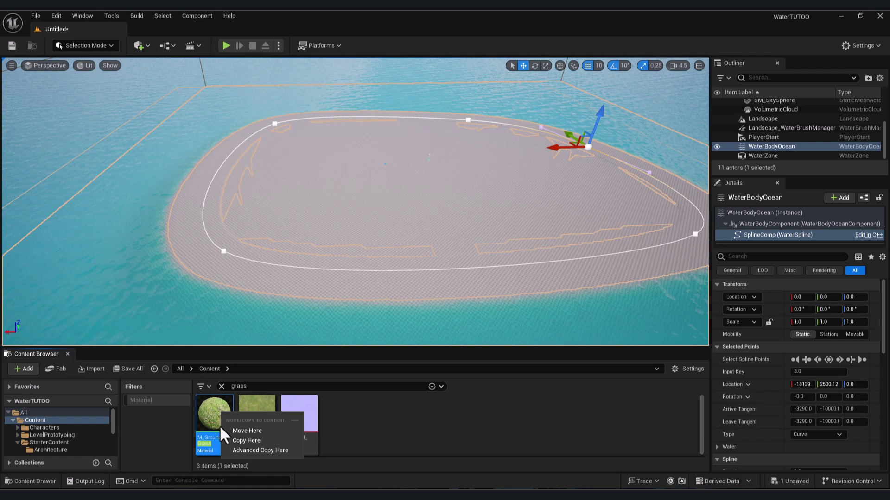
click(203, 413)
click(413, 213)
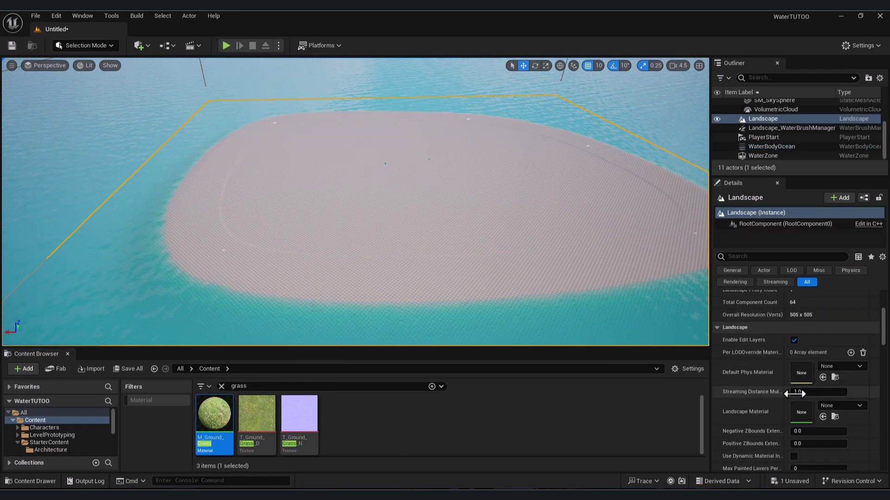
scroll(796, 398, down, 2)
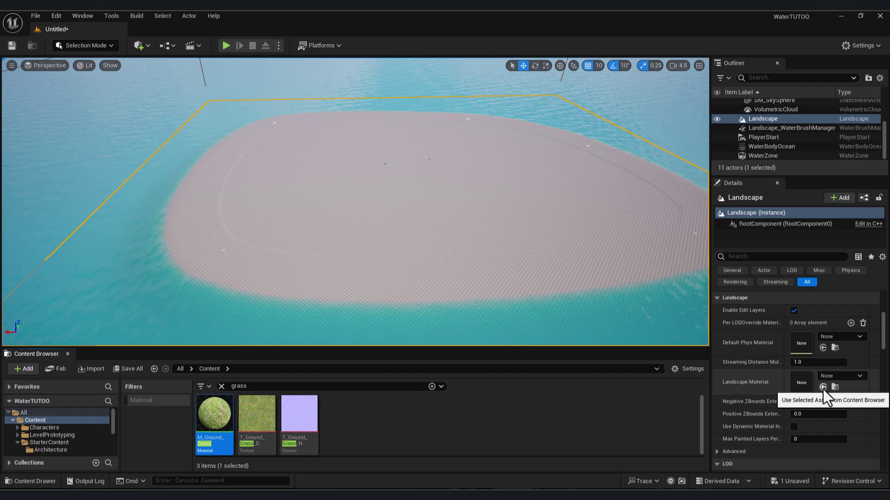
click(822, 389)
- Place a Water Body Lake actor on the grassy island
right_drag(510, 223, 333, 241)
right_drag(384, 227, 268, 193)
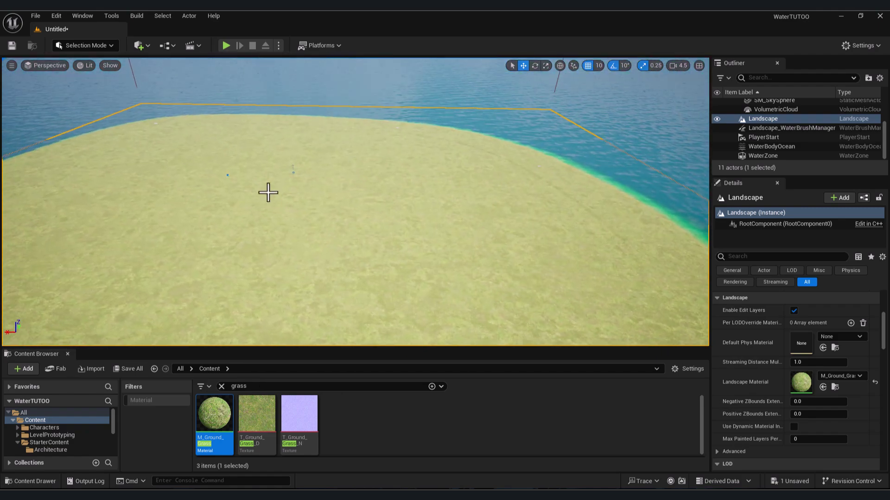
click(143, 47)
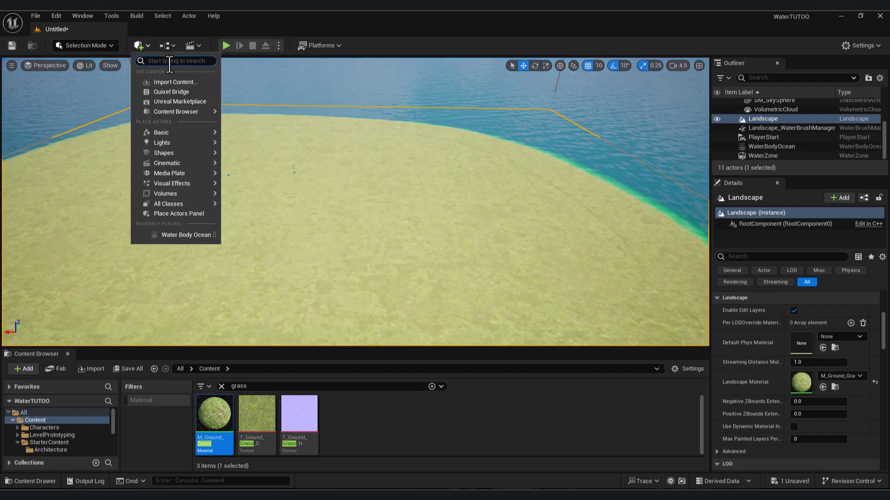
text(water)
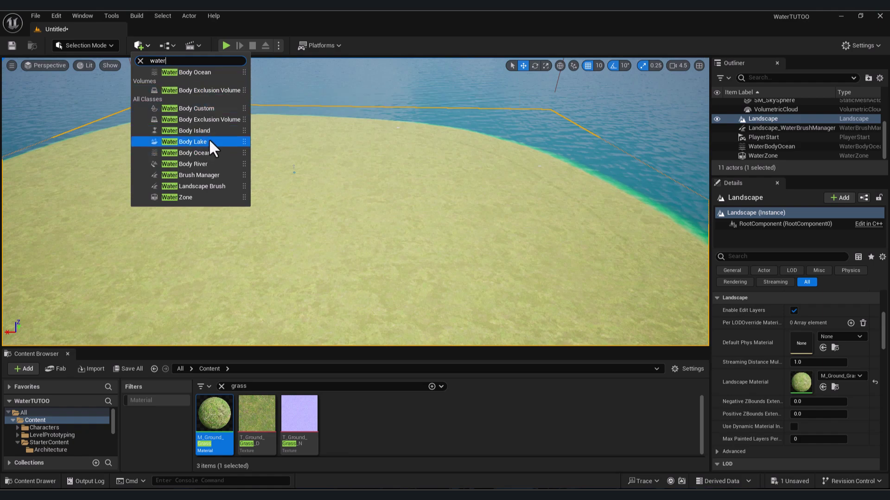
drag(191, 143, 306, 211)
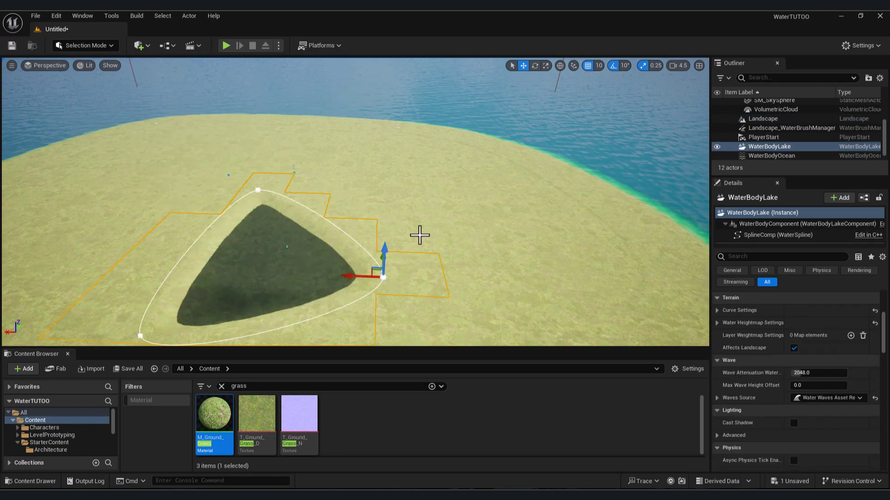
scroll(419, 235, down, 5)
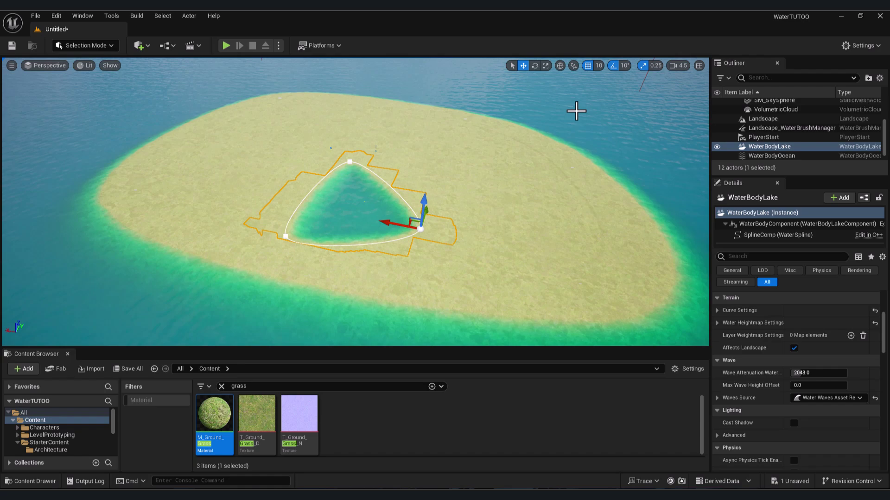
- Focus on the PlayerStart, play-test the level by running the character across the shallow water toward the island, and stop the session
scroll(576, 110, up, 5)
right_drag(356, 202, 355, 139)
click(771, 155)
double_click(763, 137)
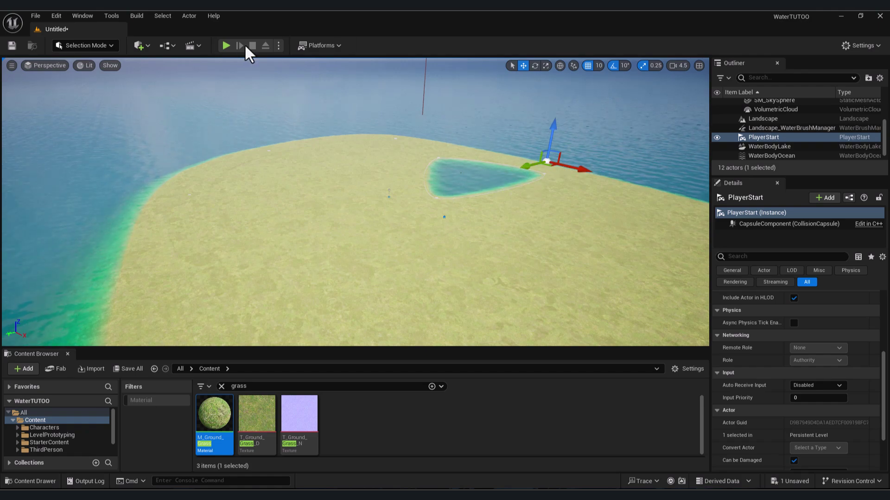
key(alt+p)
key(w)
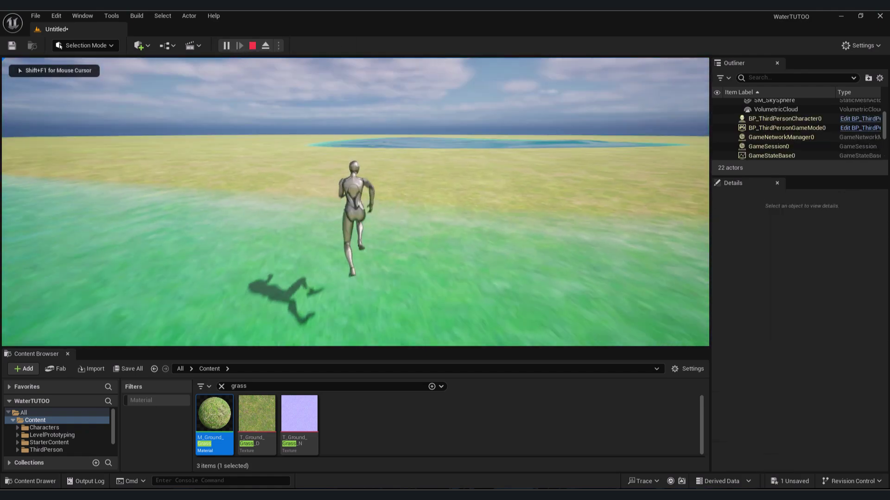
key(Escape)
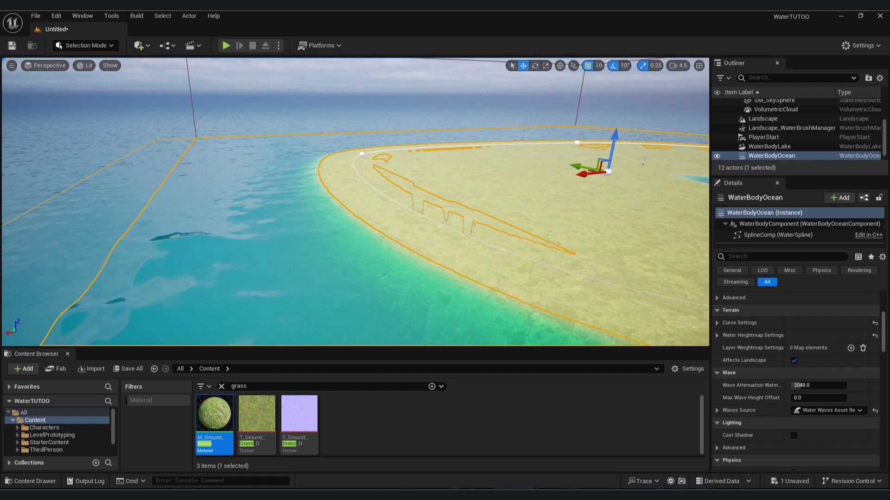
- Undo the last Wave Attenuation Water Depth edit on WaterBodyOcean and set that value to about 1440
right_drag(415, 277, 402, 283)
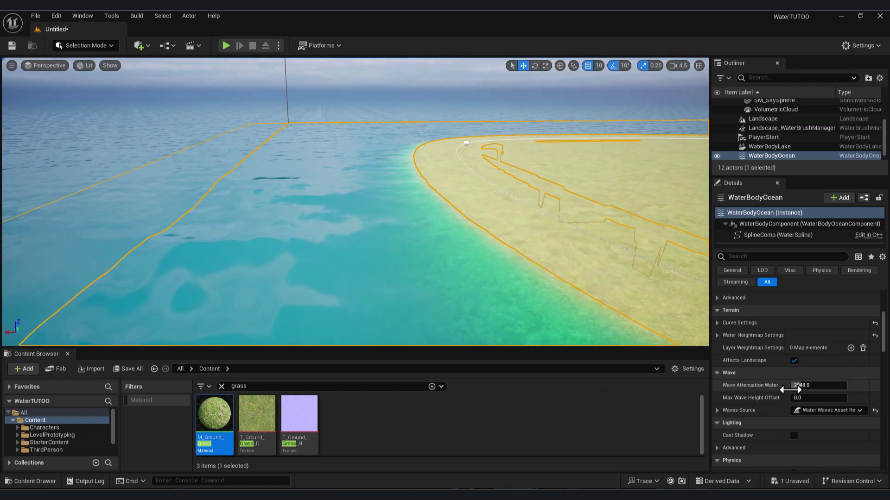
scroll(493, 238, down, 4)
key(w)
right_drag(523, 235, 493, 226)
key(ctrl+z)
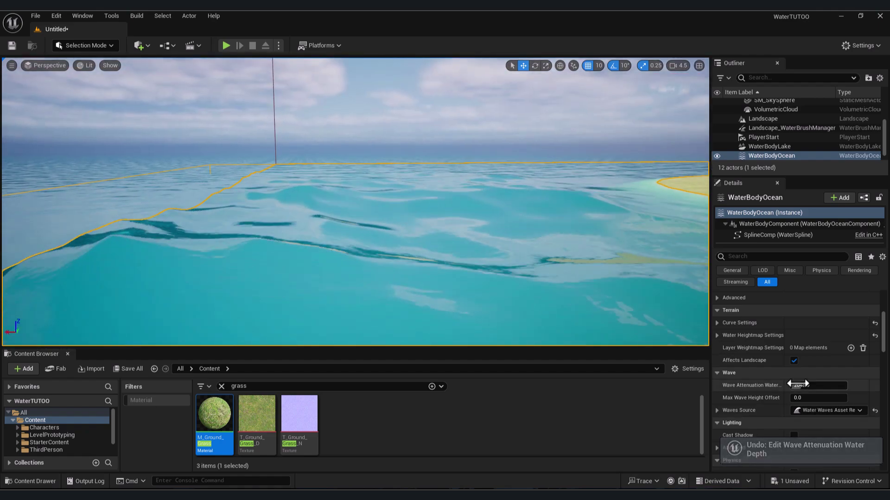
mouse_move(795, 385)
mouse_down()
mouse_move(846, 385)
mouse_move(790, 385)
mouse_move(847, 385)
mouse_move(798, 385)
mouse_up()
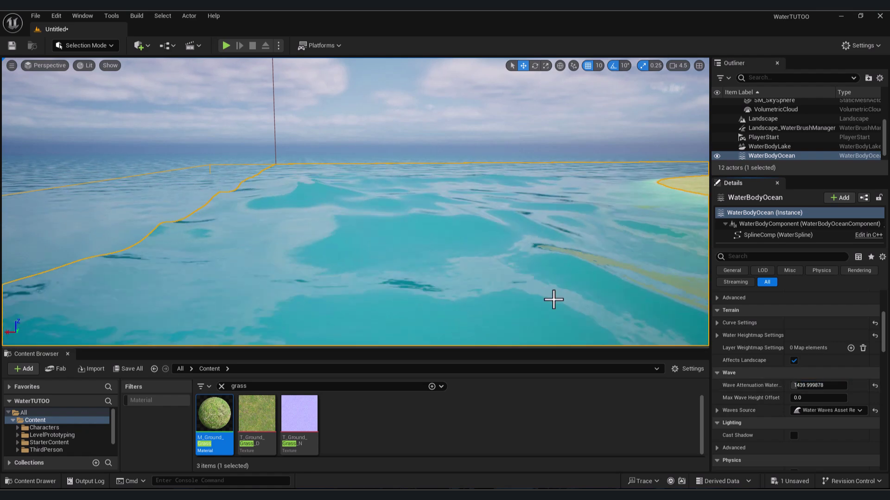
- Open WaterBodyOcean's Water Material for editing and enable the Absorption override among its global vector parameters
right_drag(554, 299, 404, 249)
right_drag(461, 256, 440, 256)
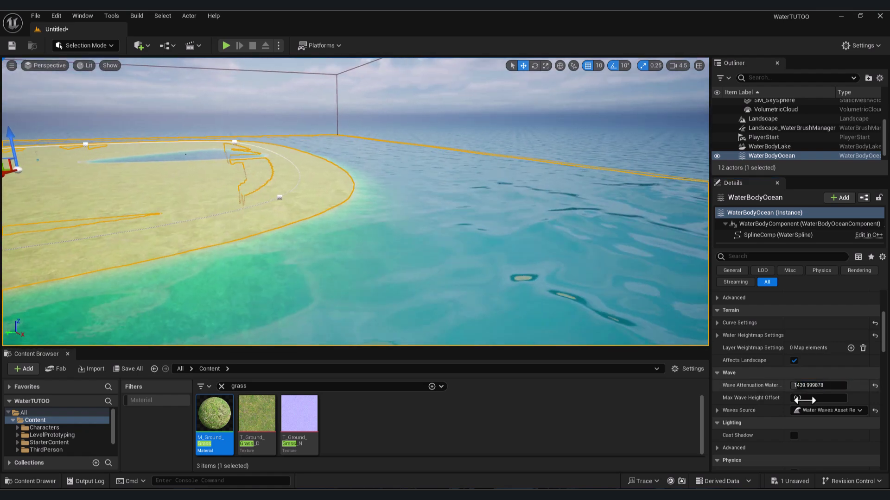
scroll(791, 374, down, 4)
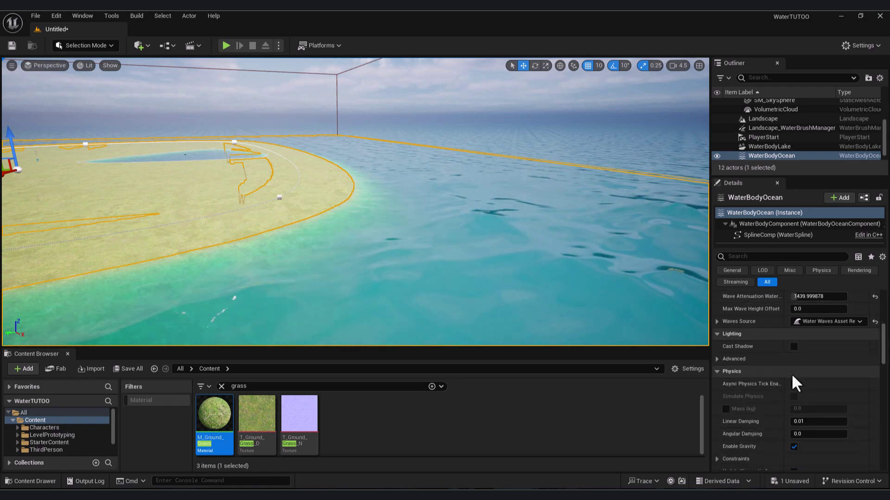
scroll(830, 407, down, 10)
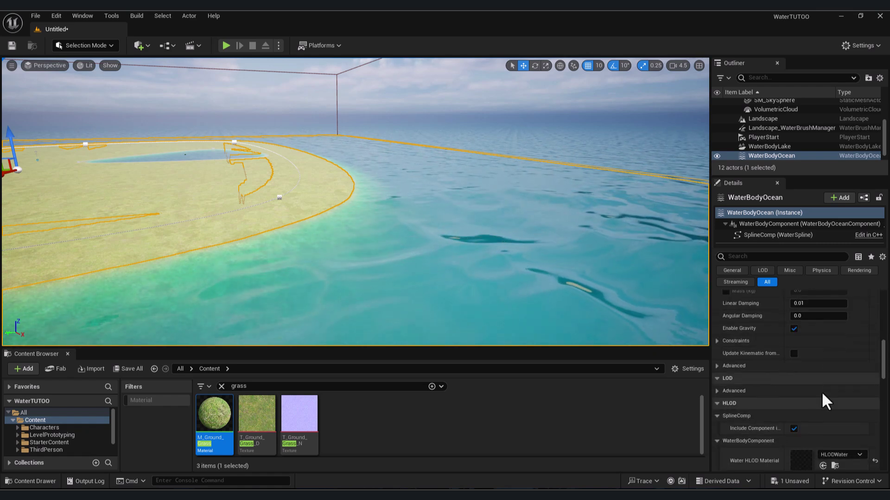
scroll(817, 385, down, 10)
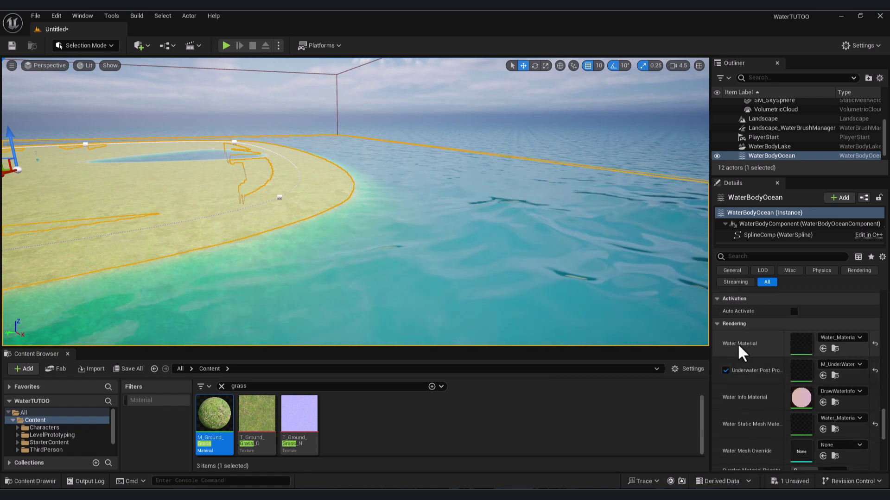
double_click(793, 343)
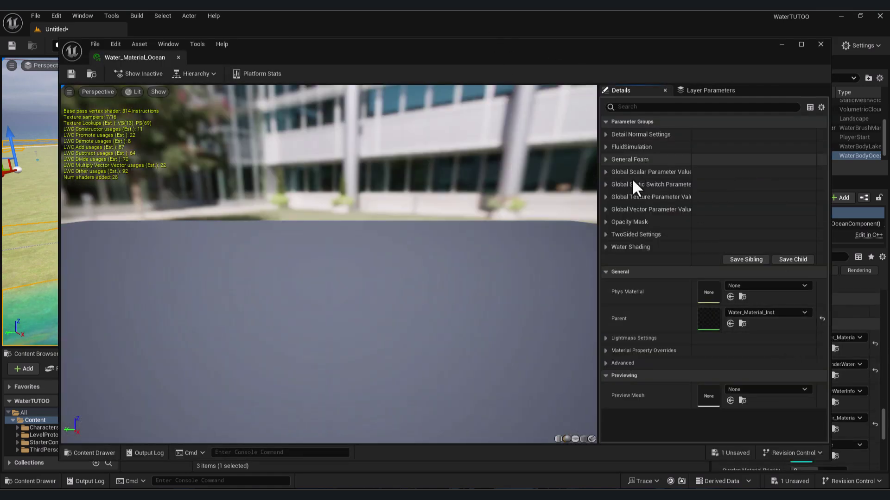
click(607, 209)
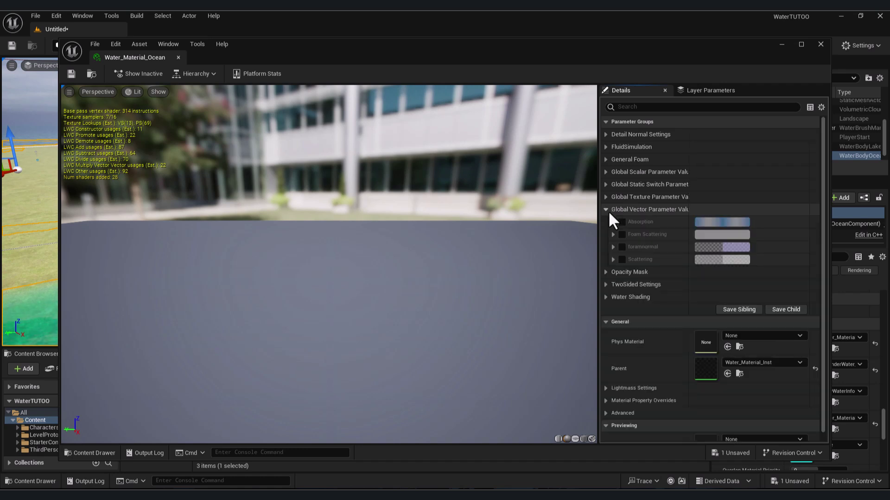
click(622, 222)
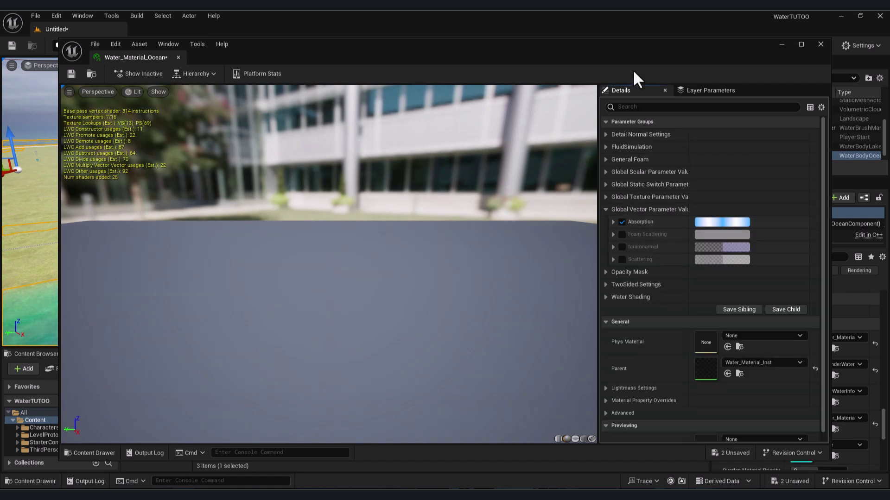
- Move the material editor clear of the ocean view, set the Absorption colour to magenta, and close the material editor
drag(631, 65, 174, 246)
click(255, 414)
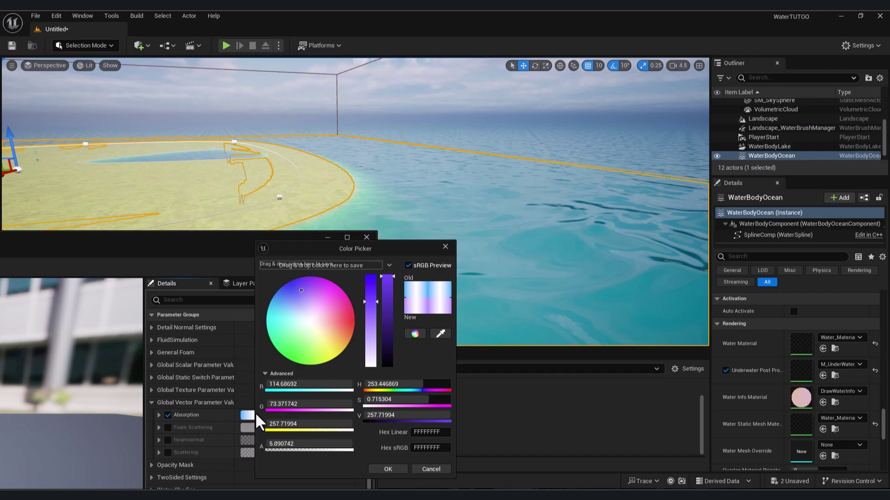
drag(324, 324, 294, 284)
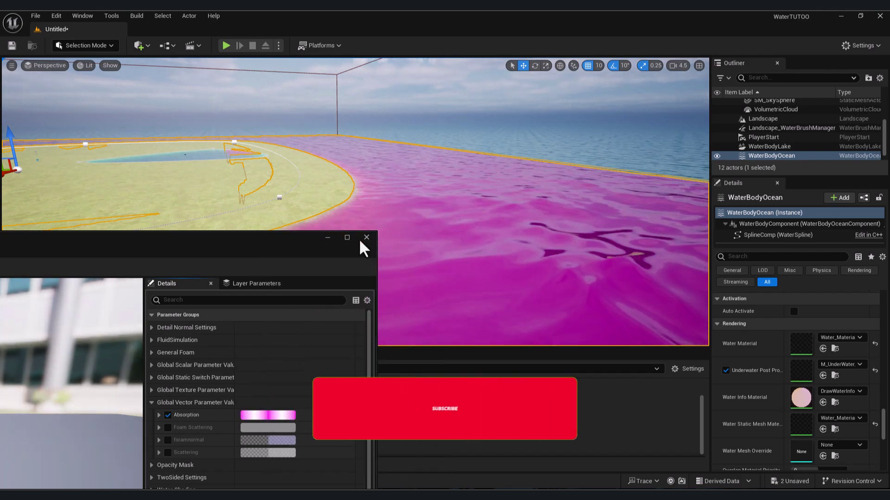
click(366, 238)
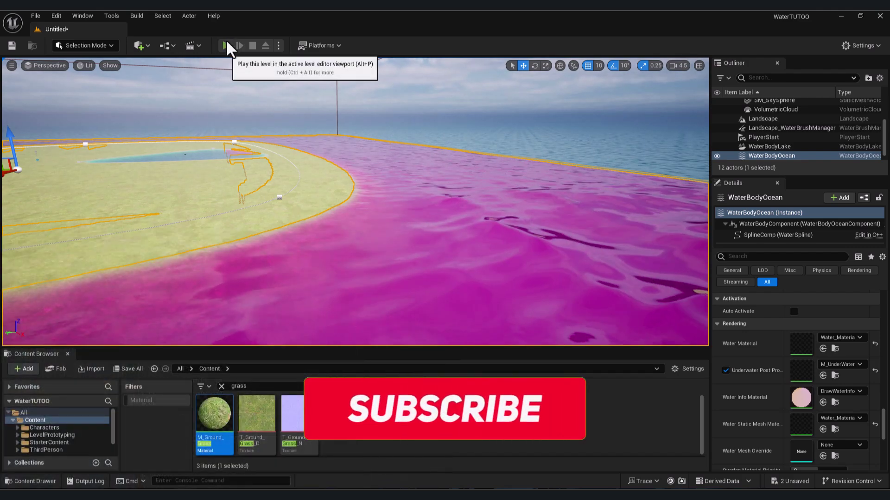
- Play-test the level by running and jumping from the recoloured ocean onto the grassy island, and stop the session
click(225, 45)
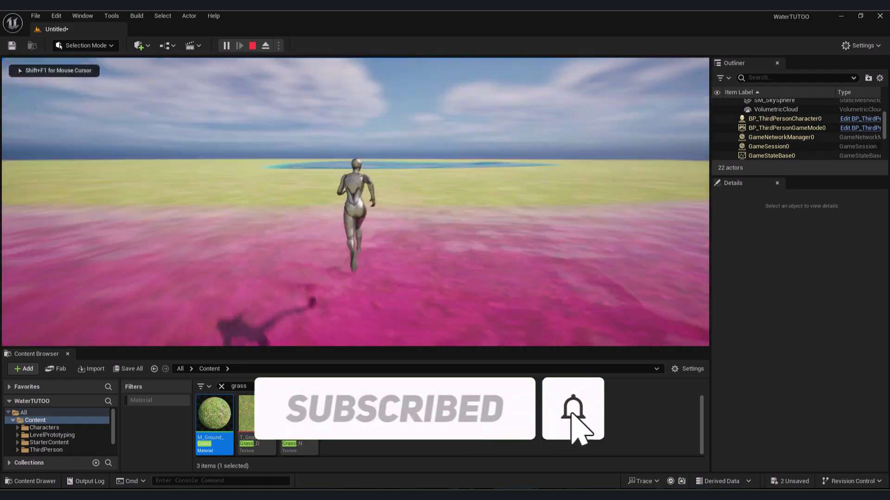
key(space)
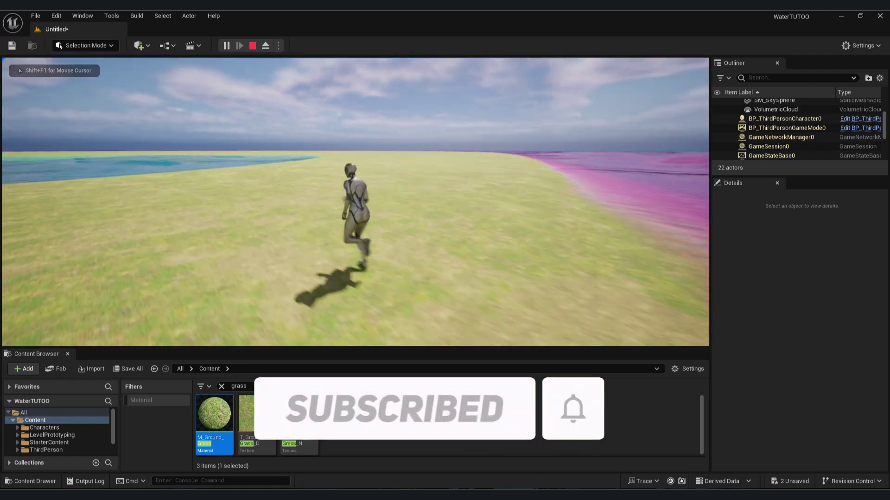
key(Escape)
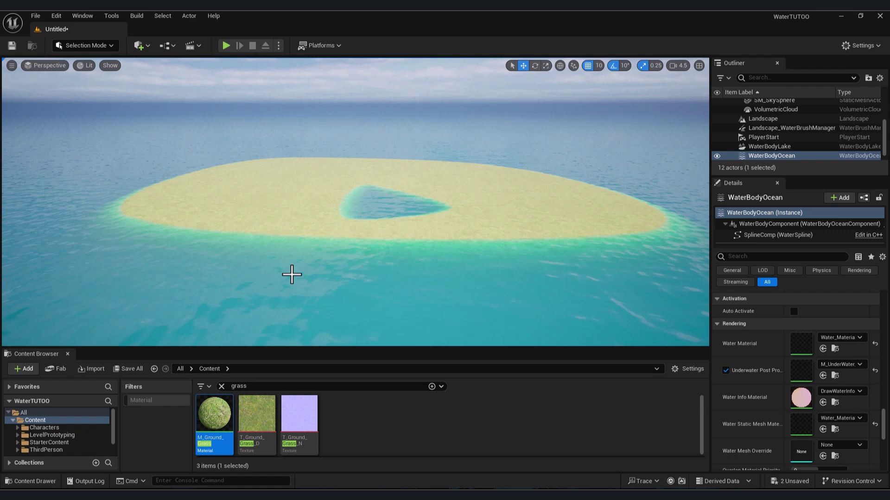